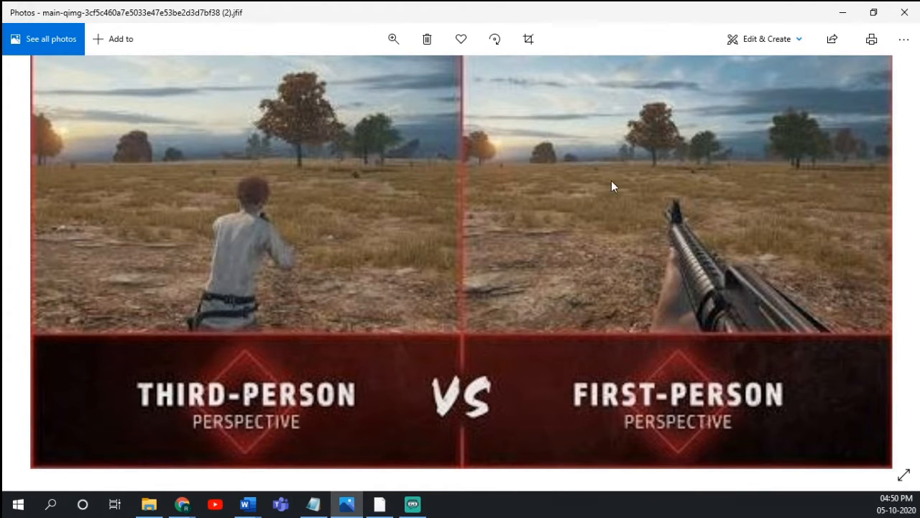
- Close the photo viewer and create a 3D Unity project named "Creating A fp Character"
{"action": "left_click", "coordinate": [909, 12]}
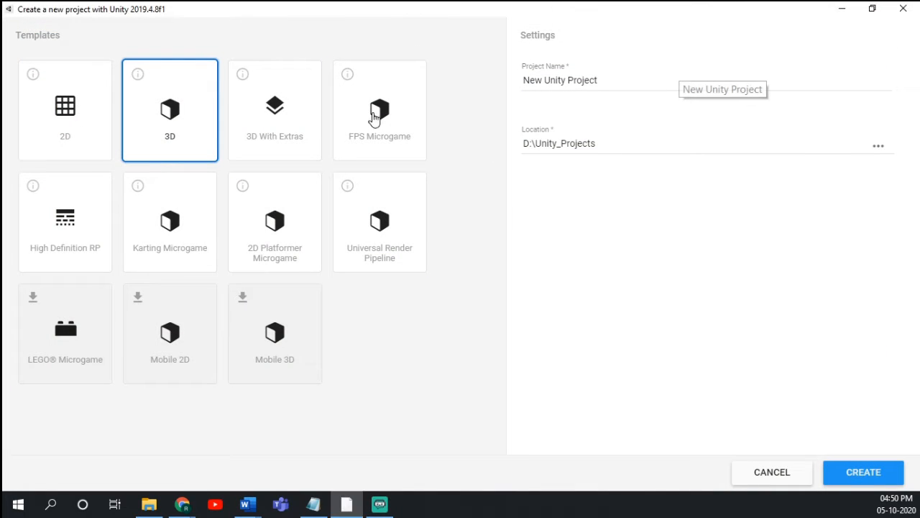
{"action": "left_click", "coordinate": [524, 81]}
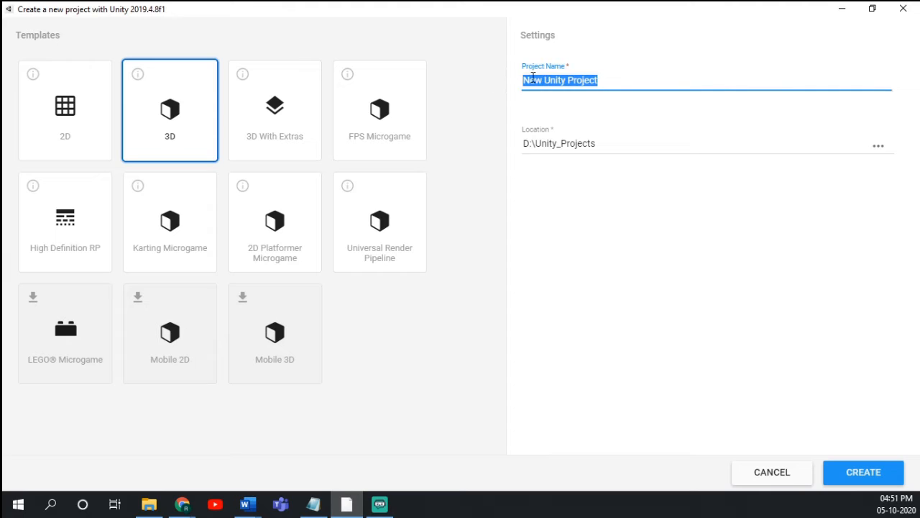
{"action": "type", "text": "C"}
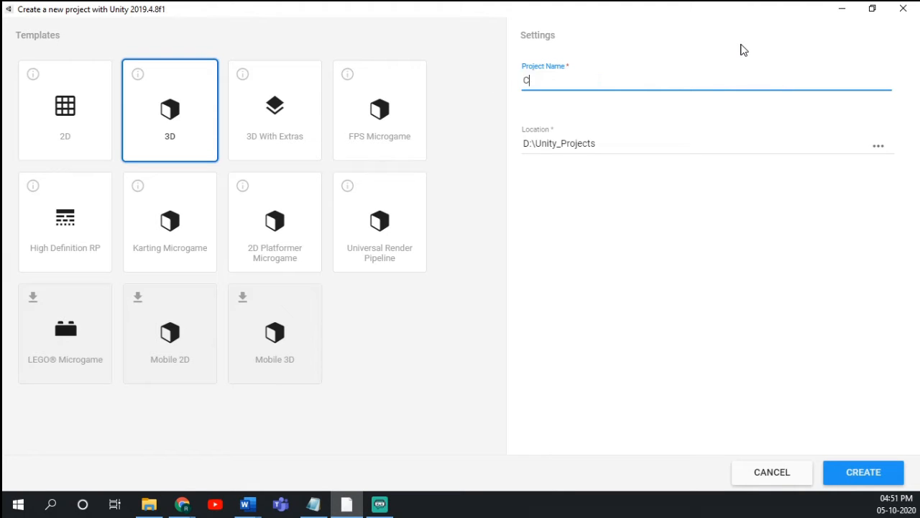
{"action": "type", "text": "reating A"}
{"action": "type", "text": " fpe"}
{"action": "type", "text": "CVharacter"}
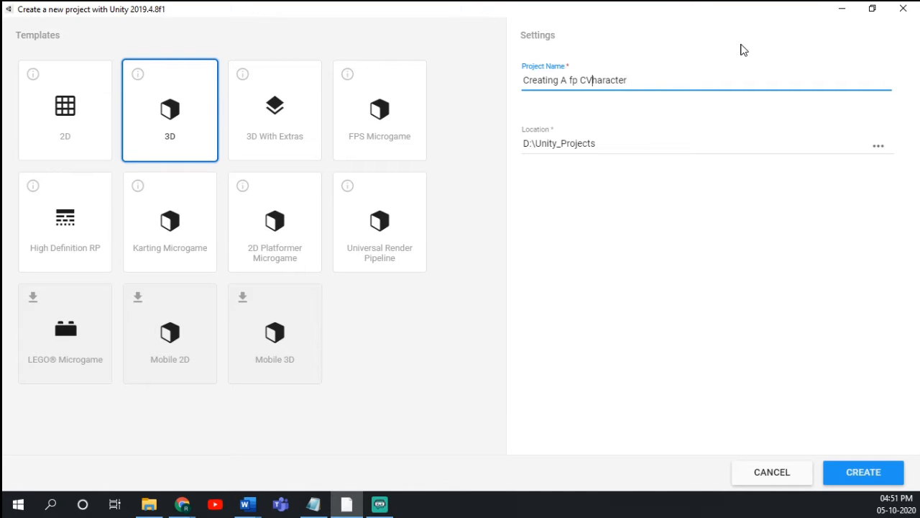
{"action": "key", "text": "BackSpace"}
{"action": "left_click", "coordinate": [661, 227]}
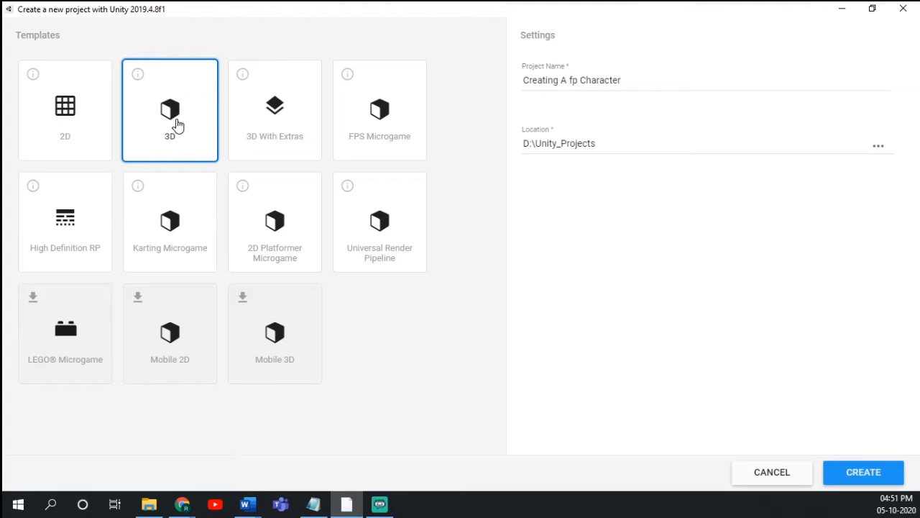
{"action": "left_click", "coordinate": [854, 478]}
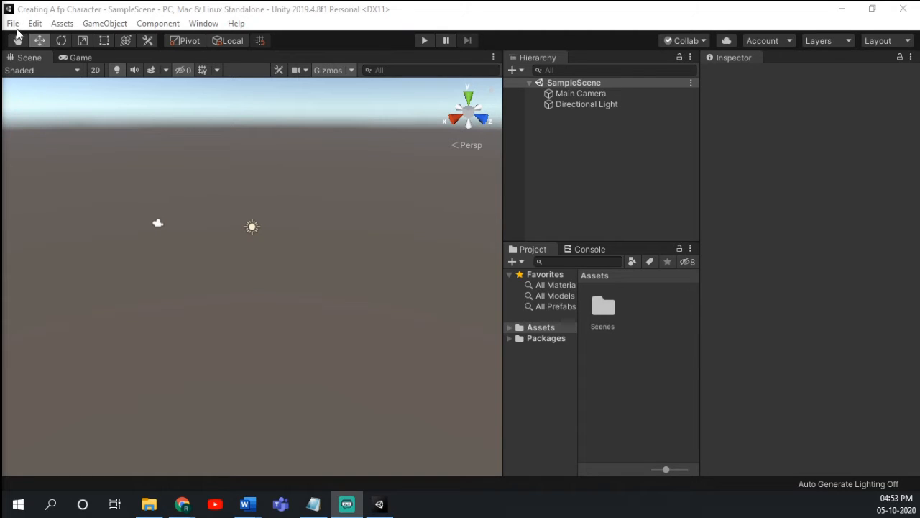
- Add a cube to the scene and reset its transform
{"action": "right_click", "coordinate": [299, 247]}
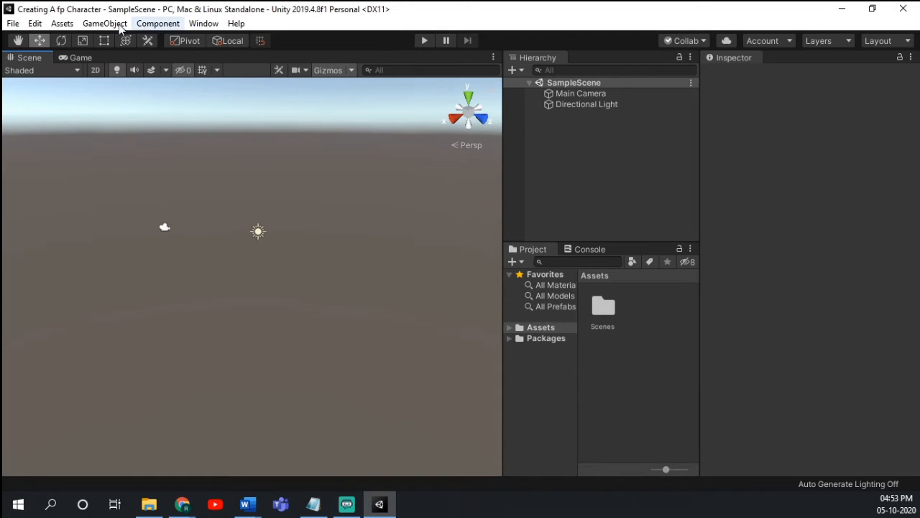
{"action": "left_click", "coordinate": [104, 23]}
{"action": "mouse_move", "coordinate": [161, 70]}
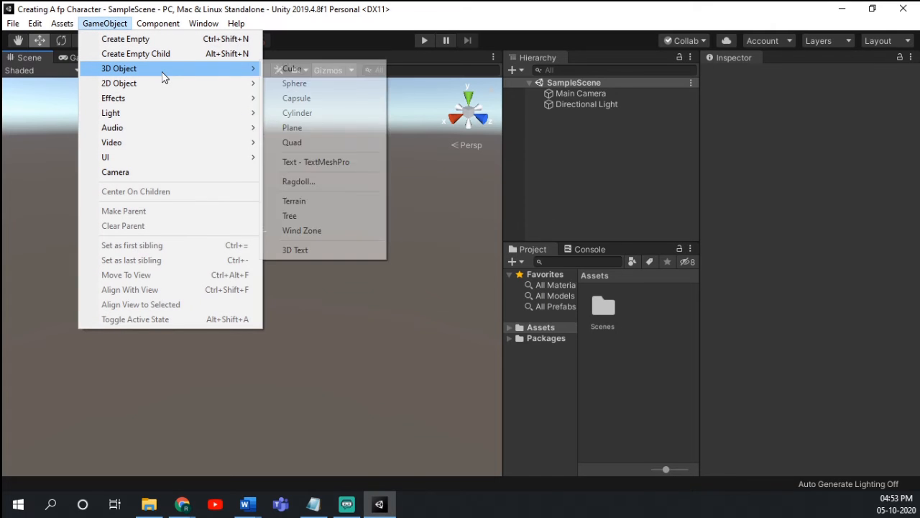
{"action": "left_click", "coordinate": [340, 70]}
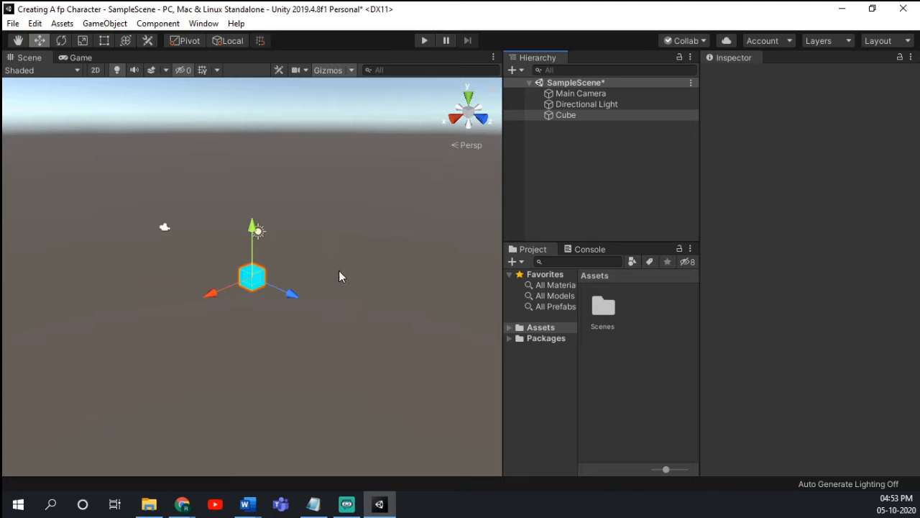
{"action": "right_click_drag", "start_coordinate": [326, 288], "coordinate": [367, 179]}
{"action": "right_click", "coordinate": [748, 108]}
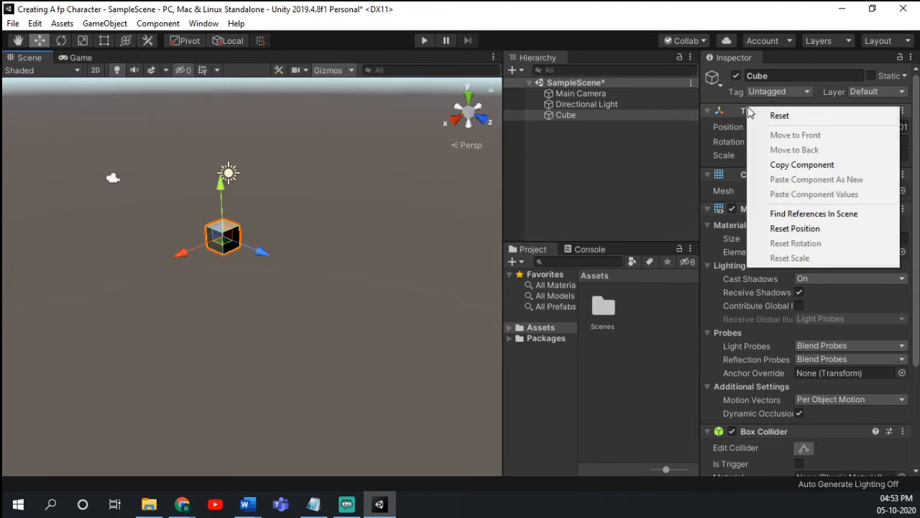
{"action": "left_click", "coordinate": [768, 115]}
{"action": "right_click_drag", "start_coordinate": [435, 232], "coordinate": [463, 219]}
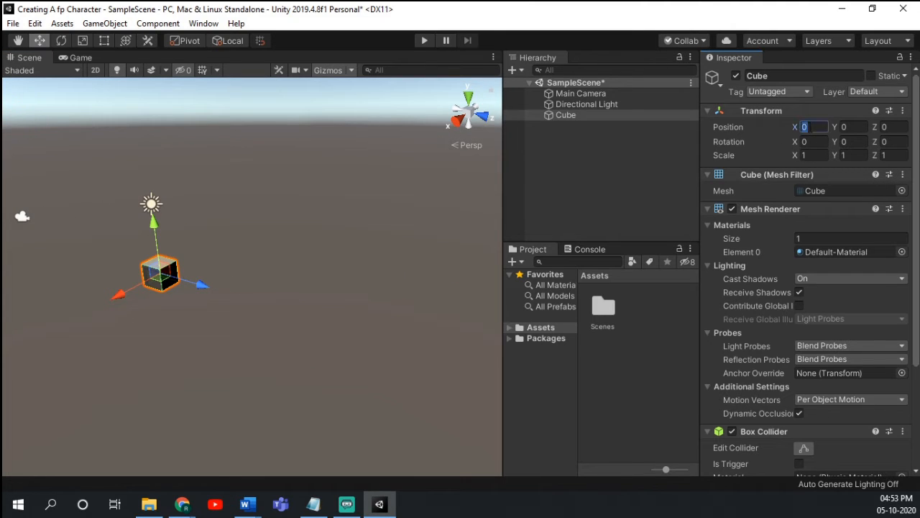
- Set the cube's scale to 50 on X and 50 on Z to form a wide ground slab
{"action": "left_click", "coordinate": [808, 155]}
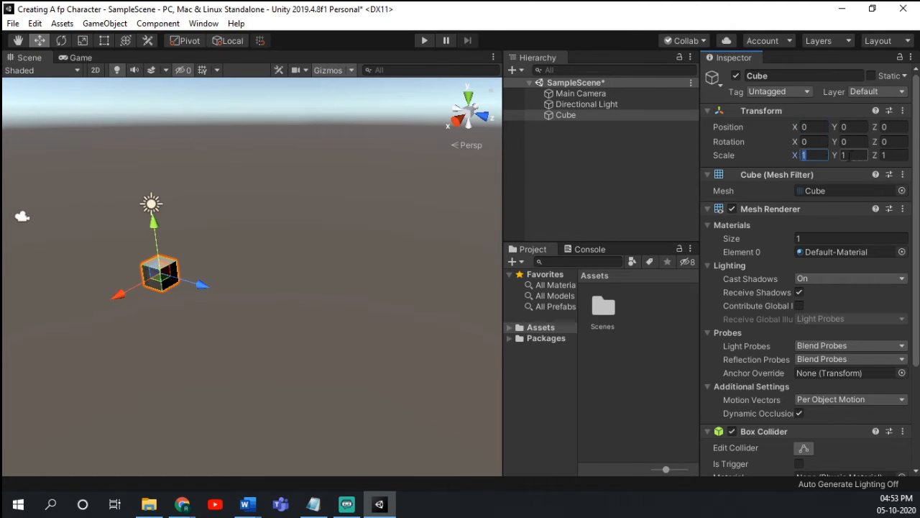
{"action": "type", "text": "50"}
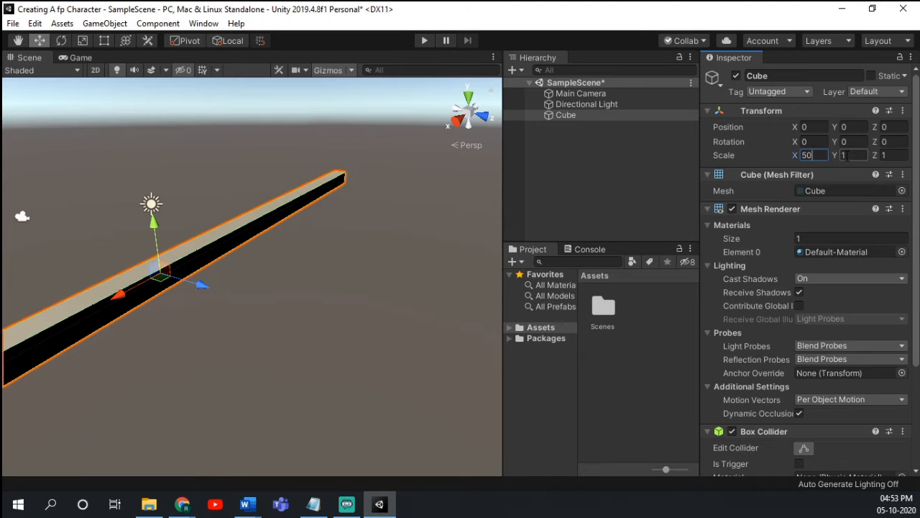
{"action": "left_click", "coordinate": [902, 156]}
{"action": "type", "text": "50"}
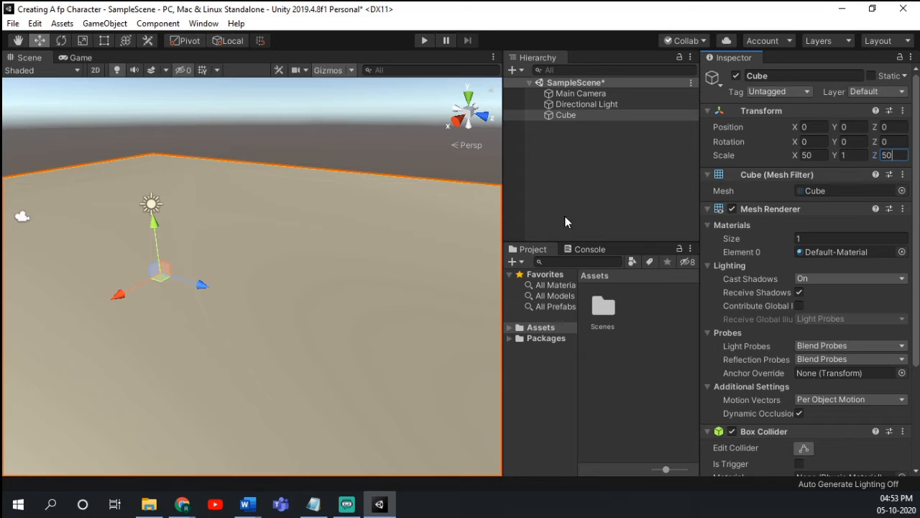
- Select the main camera and examine its placement above the ground slab from several angles
{"action": "left_click_drag", "start_coordinate": [318, 181], "coordinate": [366, 137], "text": "alt"}
{"action": "left_click", "coordinate": [580, 94]}
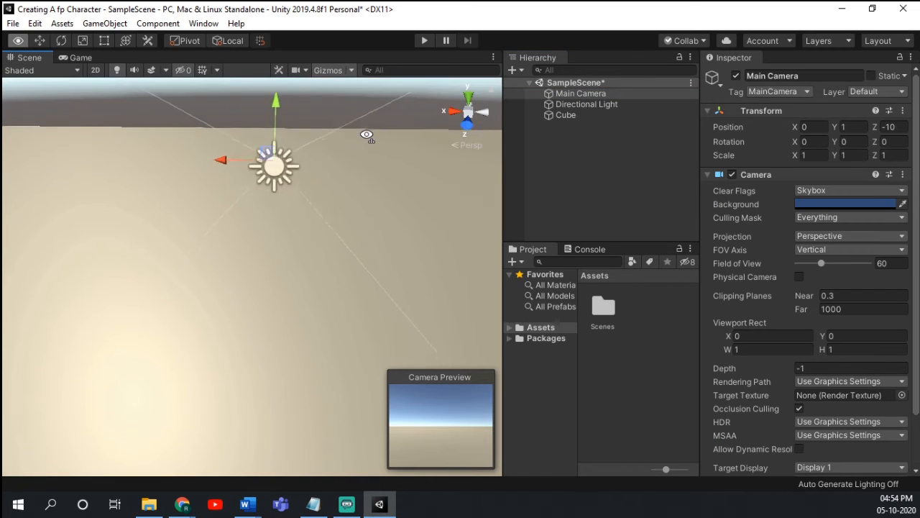
{"action": "right_click_drag", "start_coordinate": [367, 136], "coordinate": [364, 120]}
{"action": "key", "text": "w"}
{"action": "right_click_drag", "start_coordinate": [357, 198], "coordinate": [10, 321]}
{"action": "scroll", "coordinate": [144, 223], "scroll_direction": "down", "scroll_amount": 3}
{"action": "mouse_move", "coordinate": [244, 210]}
{"action": "right_mouse_down"}
{"action": "mouse_move", "coordinate": [59, 220]}
{"action": "mouse_move", "coordinate": [130, 156]}
{"action": "mouse_move", "coordinate": [110, 150]}
{"action": "mouse_move", "coordinate": [84, 180]}
{"action": "mouse_move", "coordinate": [214, 190]}
{"action": "mouse_move", "coordinate": [241, 209]}
{"action": "right_mouse_up"}
{"action": "key", "text": "d"}
{"action": "key", "text": "w"}
{"action": "key", "text": "s"}
{"action": "key", "text": "w"}
{"action": "key", "text": "a"}
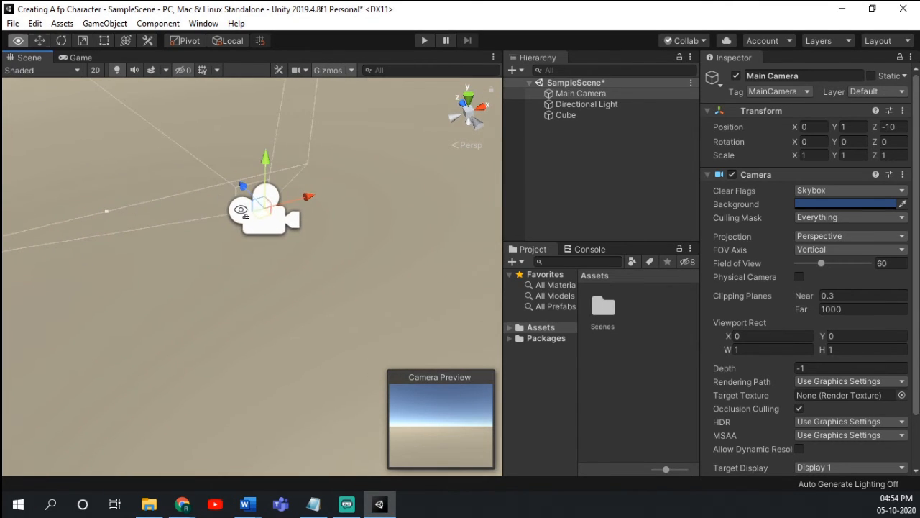
{"action": "key", "text": "w"}
{"action": "right_click_drag", "start_coordinate": [371, 196], "coordinate": [366, 153]}
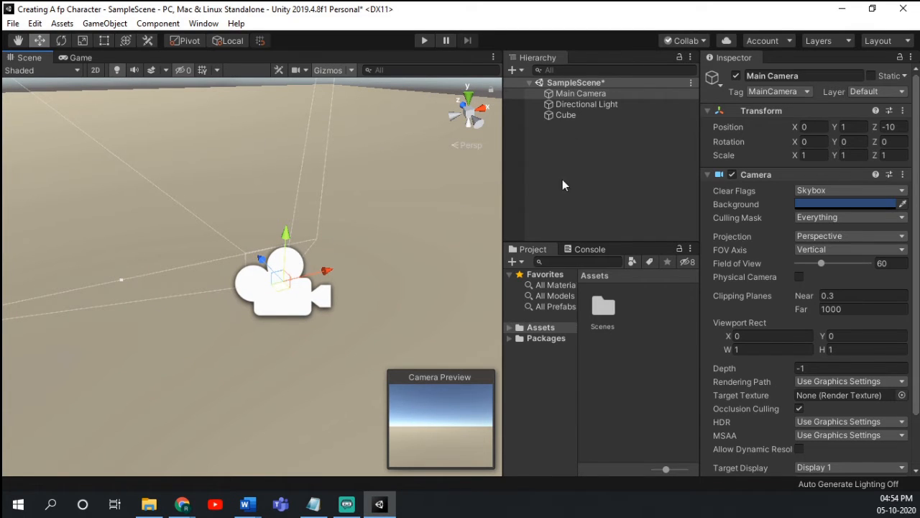
{"action": "right_click", "coordinate": [574, 134]}
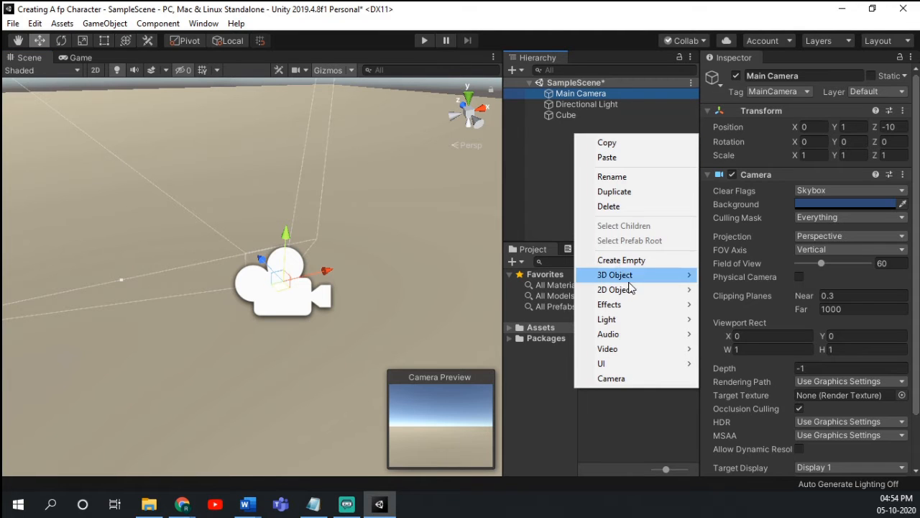
{"action": "mouse_move", "coordinate": [630, 288]}
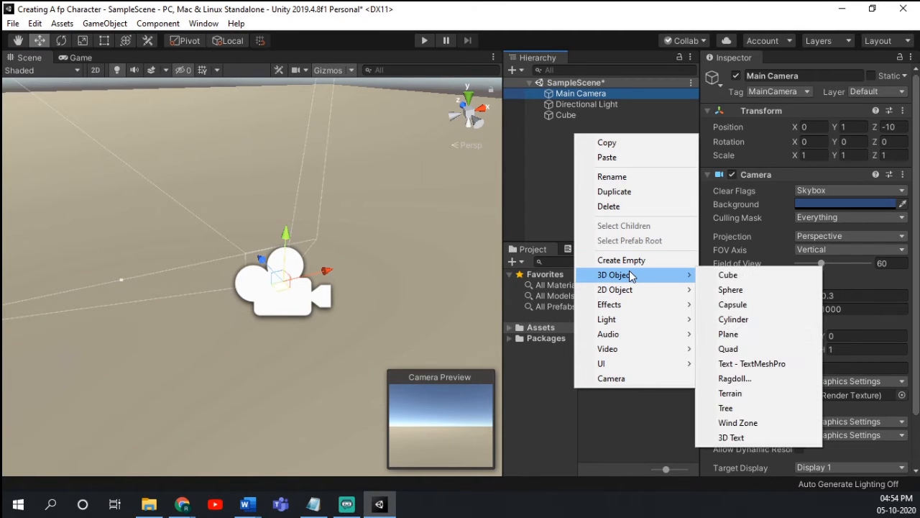
{"action": "left_click", "coordinate": [737, 289]}
{"action": "right_click_drag", "start_coordinate": [341, 242], "coordinate": [336, 224]}
{"action": "scroll", "coordinate": [337, 224], "scroll_direction": "up", "scroll_amount": 3}
{"action": "scroll", "coordinate": [359, 217], "scroll_direction": "down", "scroll_amount": 5}
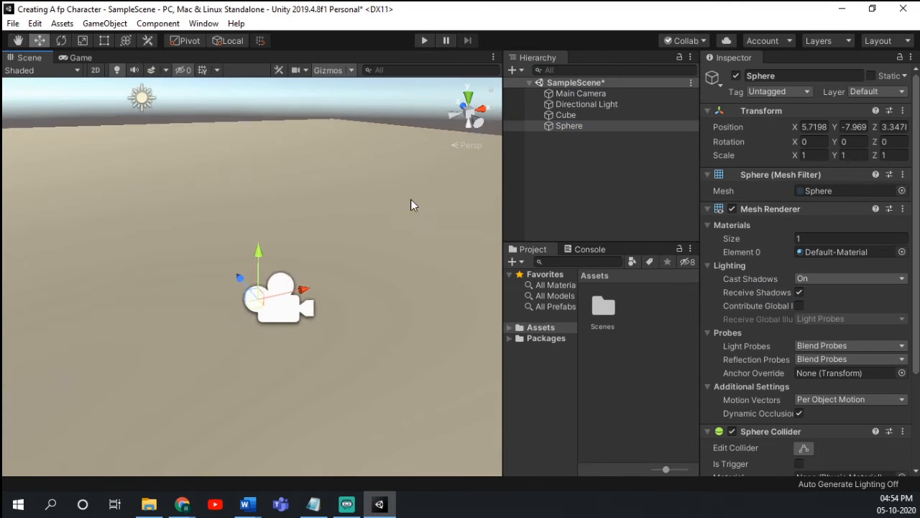
{"action": "left_click", "coordinate": [575, 130]}
{"action": "right_click", "coordinate": [574, 136]}
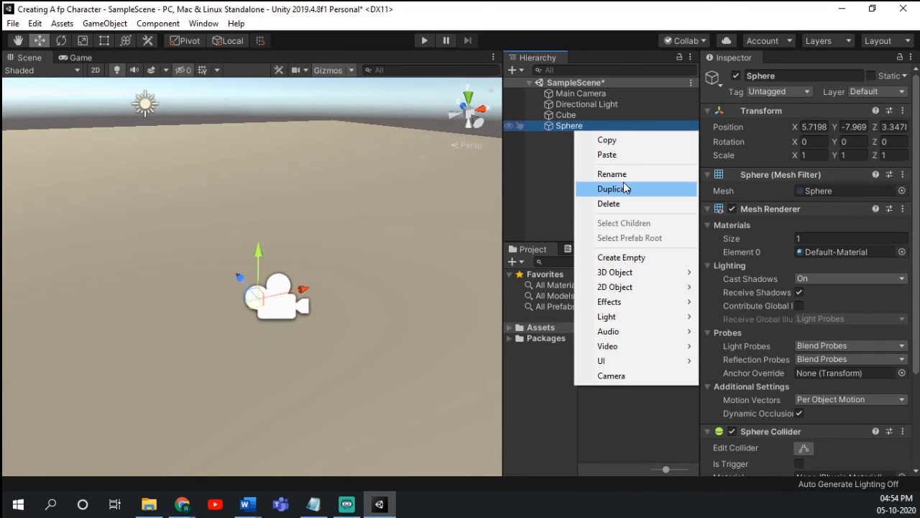
{"action": "left_click", "coordinate": [611, 203]}
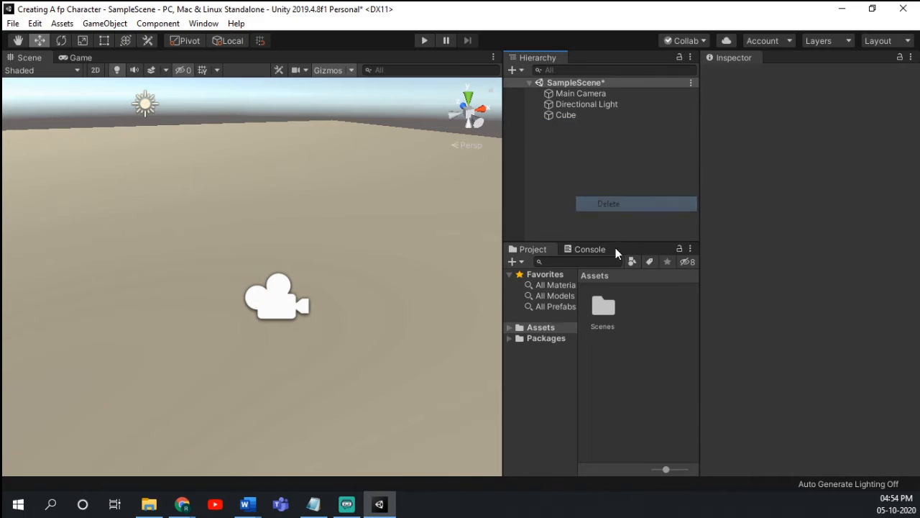
- Add a second cube to the scene and reset its transform
{"action": "right_click", "coordinate": [608, 128]}
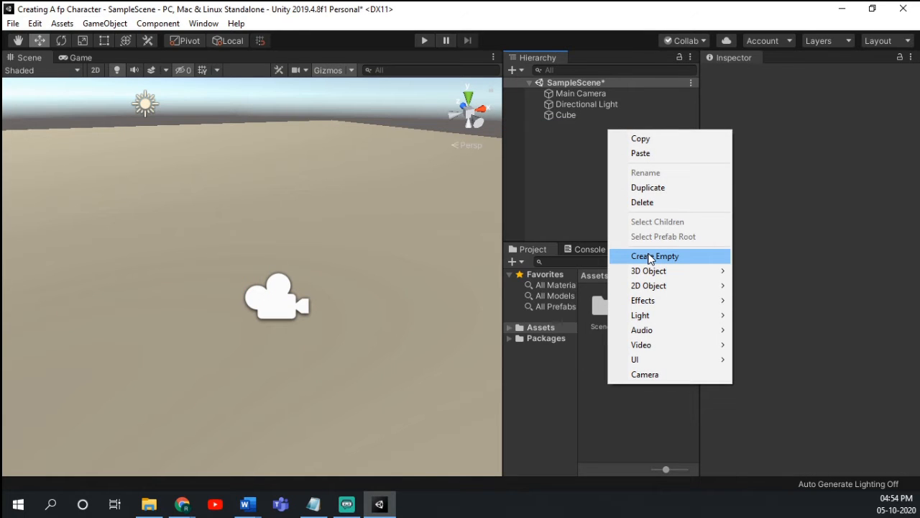
{"action": "mouse_move", "coordinate": [658, 273]}
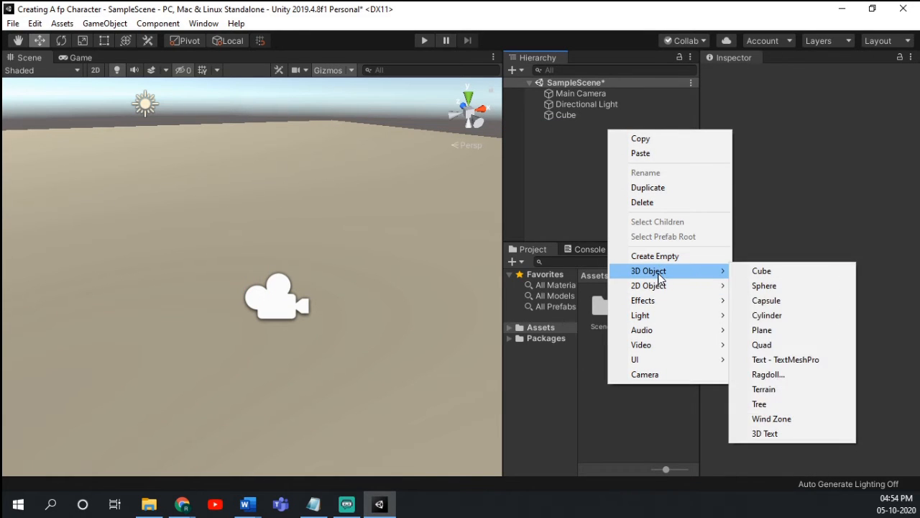
{"action": "left_click", "coordinate": [764, 272]}
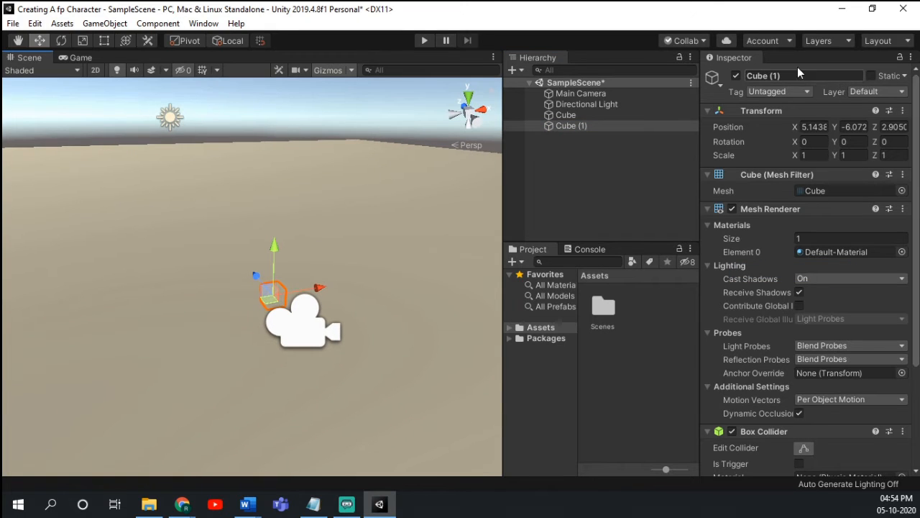
{"action": "left_click", "coordinate": [903, 110]}
{"action": "left_click", "coordinate": [772, 122]}
- Raise the second cube to a Y position of about 1.05 so it sits on the ground slab
{"action": "left_click_drag", "start_coordinate": [251, 205], "coordinate": [170, 133], "text": "alt"}
{"action": "right_click_drag", "start_coordinate": [316, 201], "coordinate": [276, 233]}
{"action": "key", "text": "w"}
{"action": "key", "text": "s"}
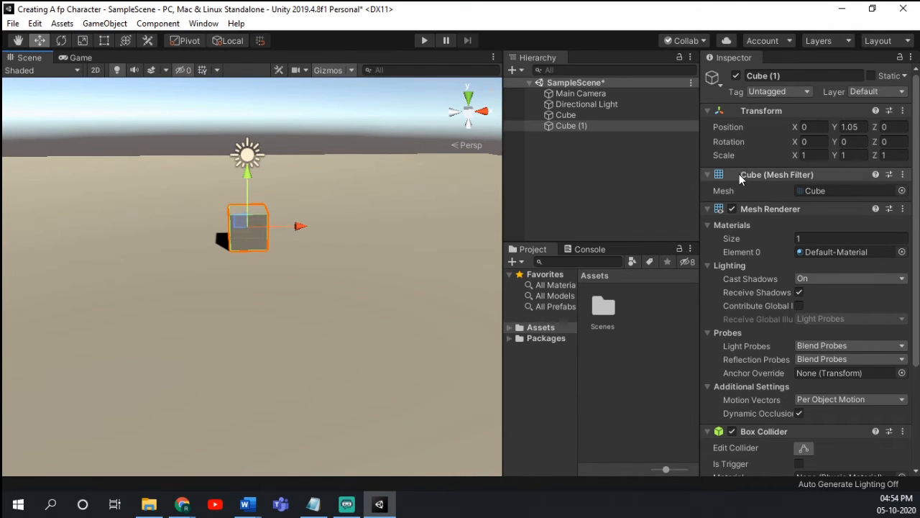
- Remove the Mesh Filter and Box Collider components from the second cube
{"action": "right_click", "coordinate": [739, 174]}
{"action": "left_click", "coordinate": [764, 187]}
{"action": "right_click", "coordinate": [761, 178]}
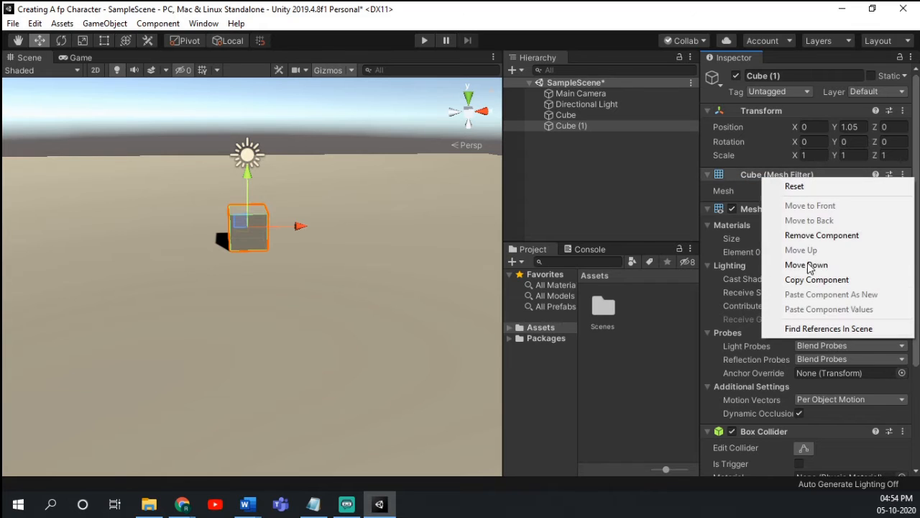
{"action": "left_click", "coordinate": [805, 236]}
{"action": "right_click_drag", "start_coordinate": [244, 335], "coordinate": [343, 266]}
{"action": "scroll", "coordinate": [766, 319], "scroll_direction": "down", "scroll_amount": 3}
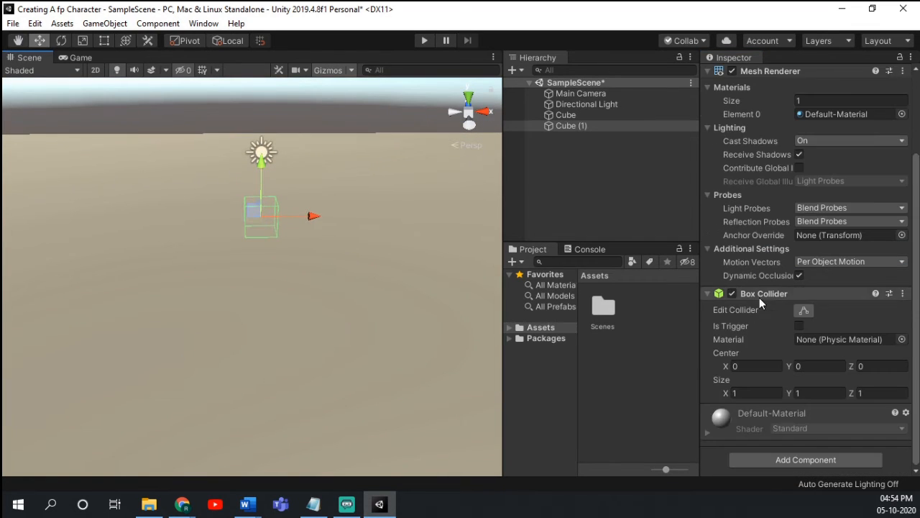
{"action": "right_click", "coordinate": [760, 298]}
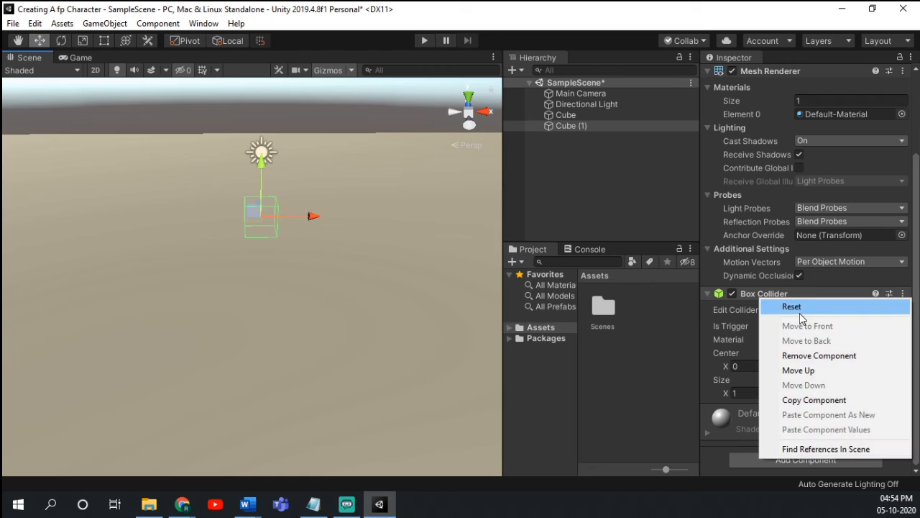
{"action": "left_click", "coordinate": [812, 357]}
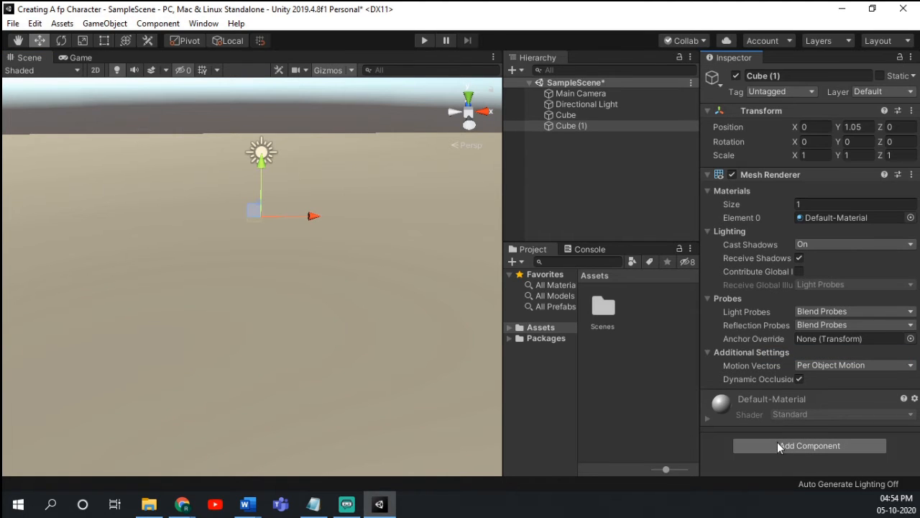
- Add a Capsule Collider component to the second cube
{"action": "left_click", "coordinate": [777, 445]}
{"action": "type", "text": "caps"}
{"action": "key", "text": "Return"}
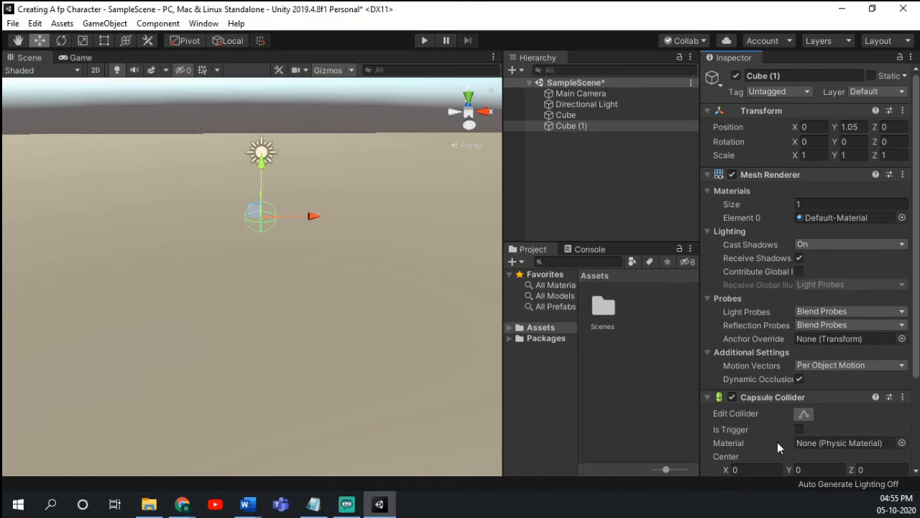
- Increase the Capsule Collider's height to about 4.07 and move the object upward along Y
{"action": "right_click_drag", "start_coordinate": [344, 256], "coordinate": [341, 234]}
{"action": "key", "text": "w"}
{"action": "key", "text": "s"}
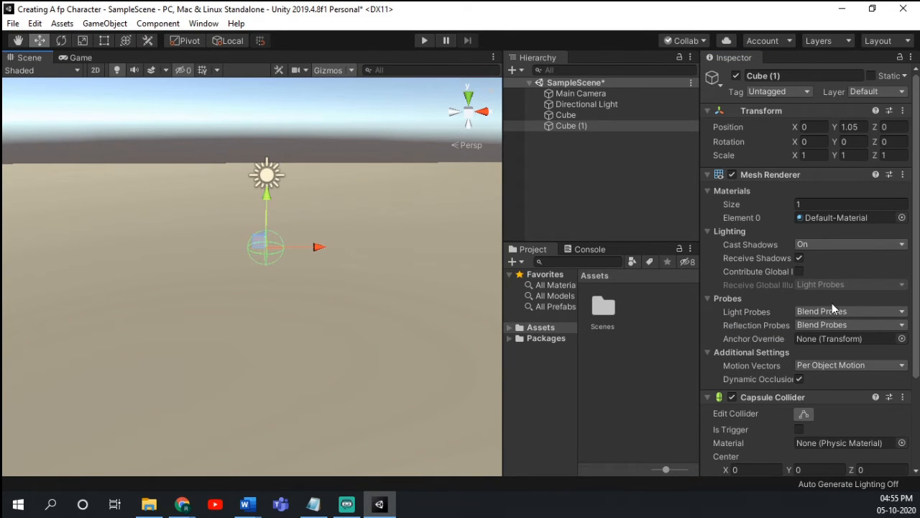
{"action": "scroll", "coordinate": [814, 298], "scroll_direction": "down", "scroll_amount": 3}
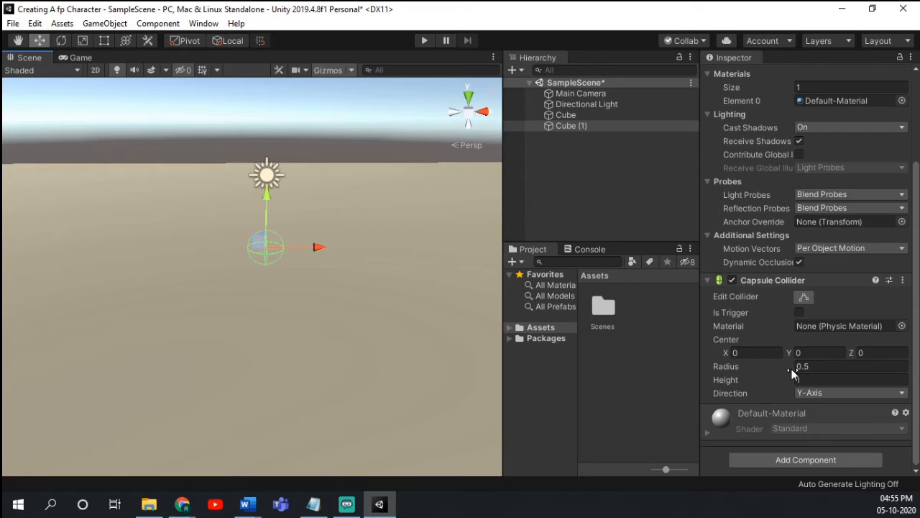
{"action": "left_click_drag", "start_coordinate": [791, 375], "coordinate": [867, 358]}
{"action": "left_click_drag", "start_coordinate": [266, 198], "coordinate": [268, 139]}
{"action": "right_click_drag", "start_coordinate": [314, 210], "coordinate": [209, 231]}
{"action": "key", "text": "w"}
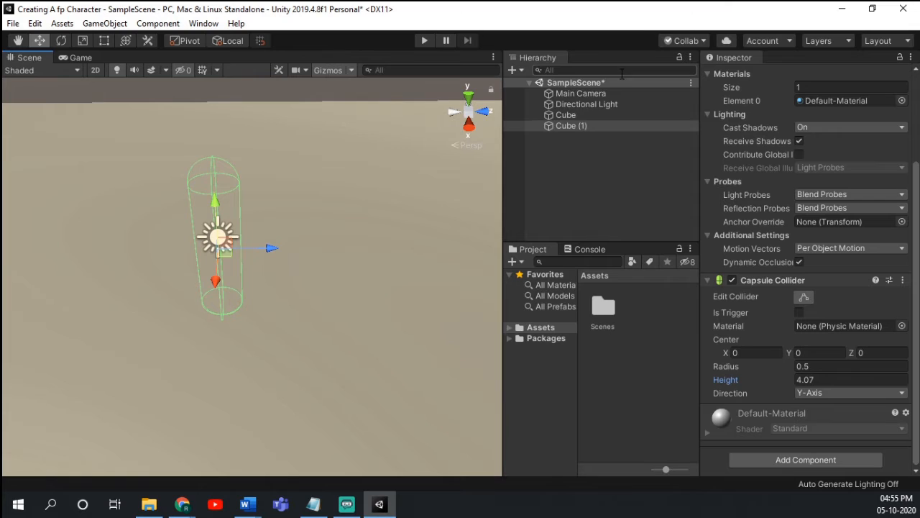
- Rename the second cube, which carries the capsule collider, as Player
{"action": "right_click", "coordinate": [569, 125]}
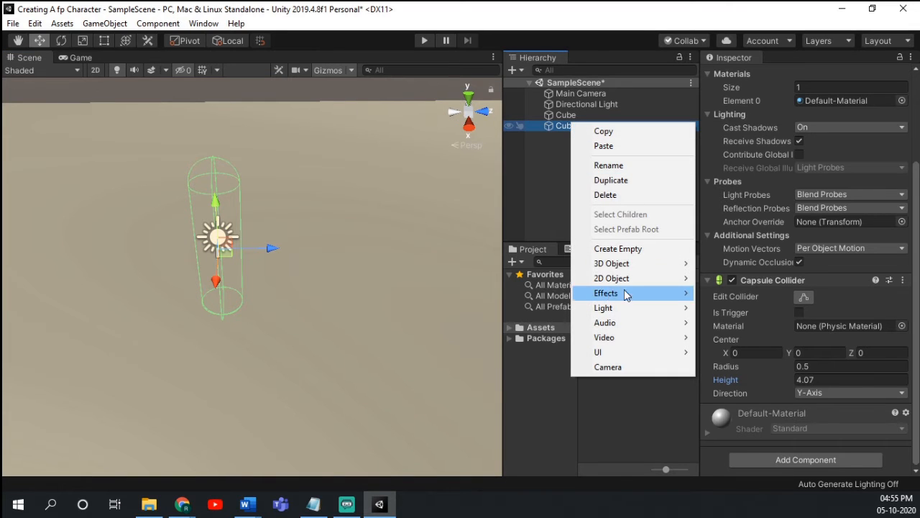
{"action": "left_click", "coordinate": [625, 166]}
{"action": "type", "text": "PL"}
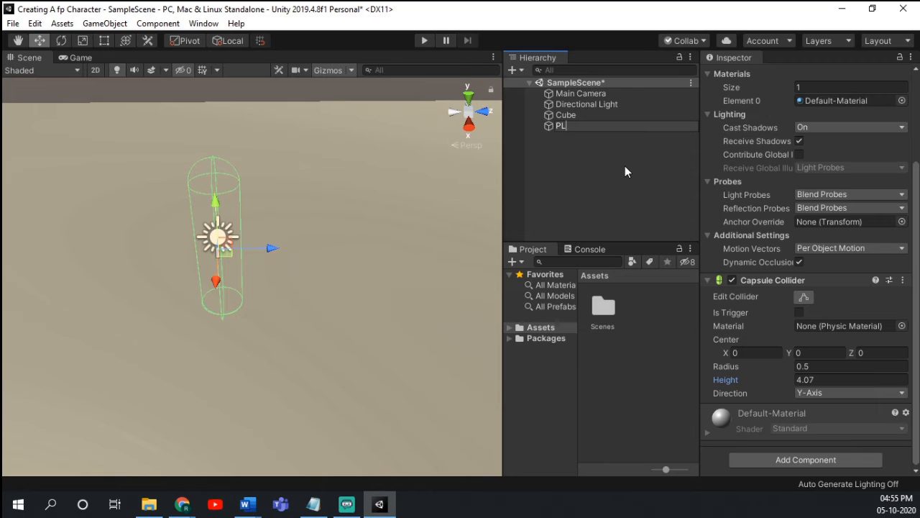
{"action": "key", "text": "BackSpace"}
{"action": "type", "text": "layer"}
{"action": "key", "text": "Return"}
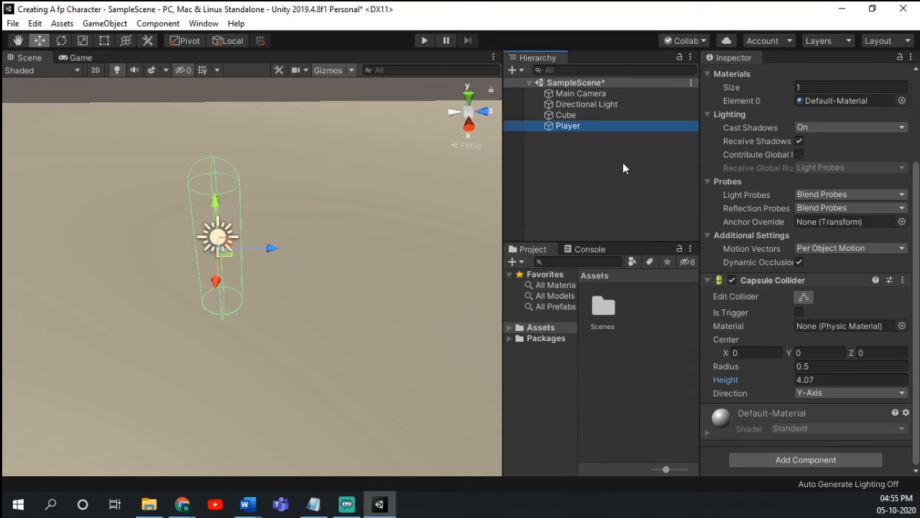
- Make the Main Camera a child of the Player object
{"action": "left_click", "coordinate": [572, 93]}
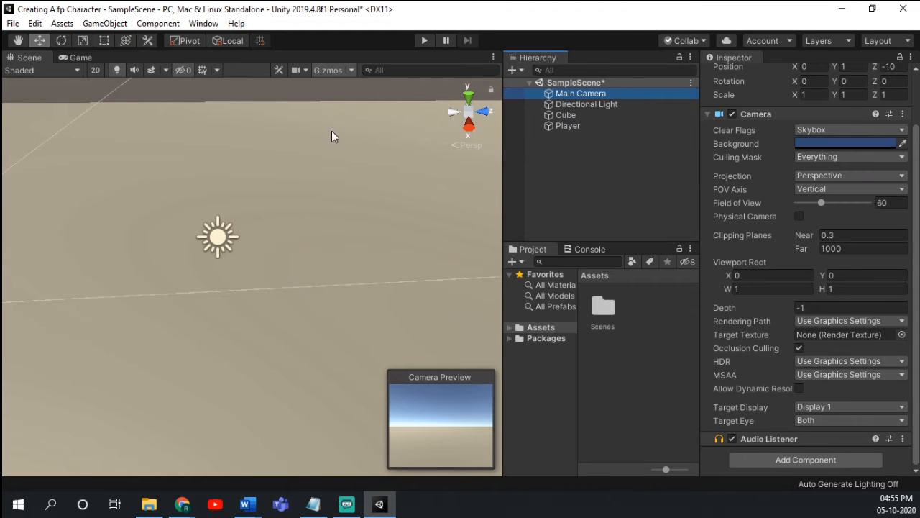
{"action": "left_click_drag", "start_coordinate": [592, 95], "coordinate": [591, 126]}
{"action": "right_click_drag", "start_coordinate": [364, 187], "coordinate": [388, 237]}
{"action": "left_click", "coordinate": [604, 130]}
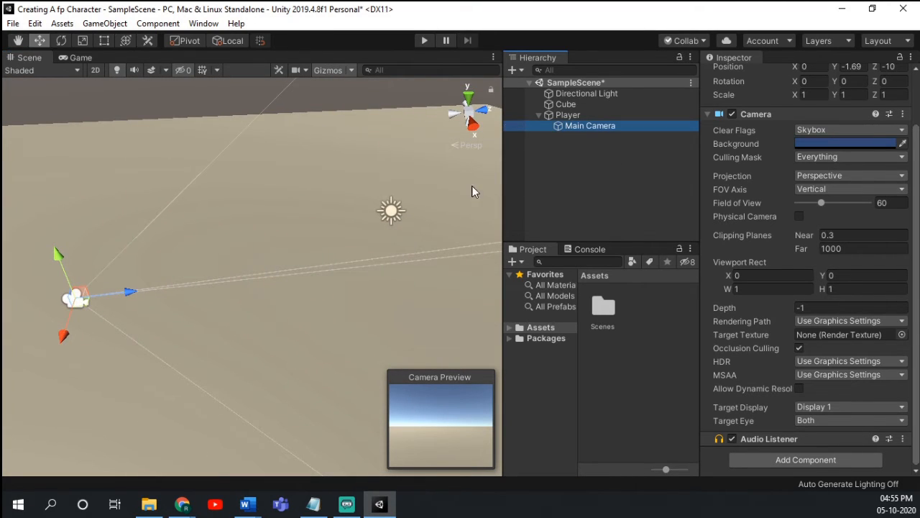
- Move the Main Camera along Z toward the Player, to a Z position of about -3.28
{"action": "right_click_drag", "start_coordinate": [276, 248], "coordinate": [107, 313]}
{"action": "right_click_drag", "start_coordinate": [176, 340], "coordinate": [144, 366]}
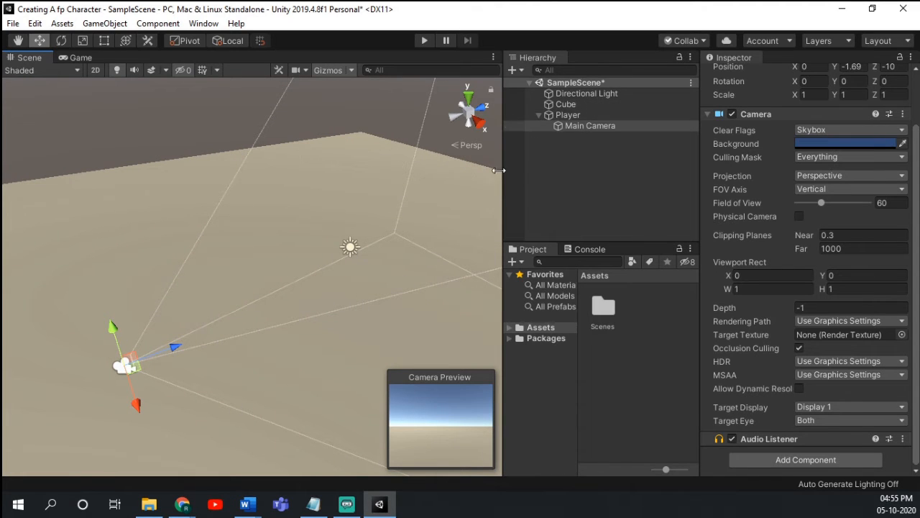
{"action": "right_click_drag", "start_coordinate": [384, 267], "coordinate": [406, 292]}
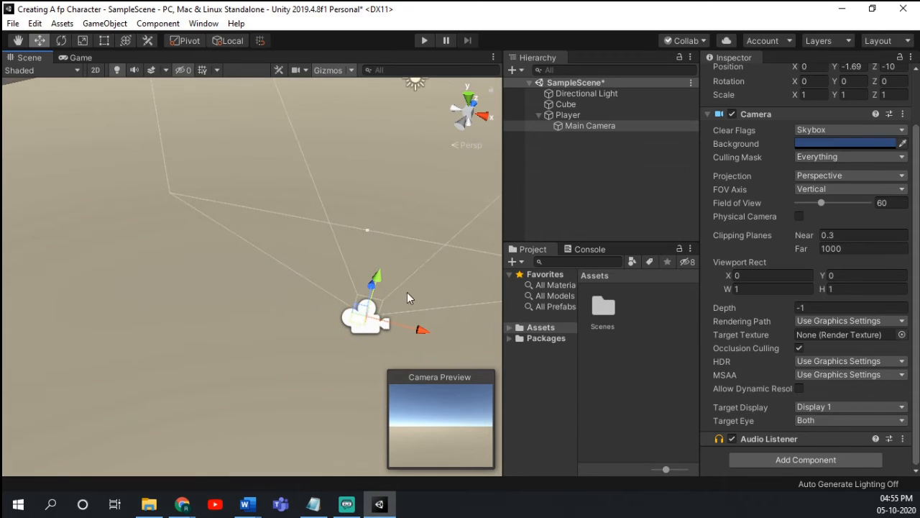
{"action": "left_click", "coordinate": [581, 125]}
{"action": "left_click", "coordinate": [575, 106]}
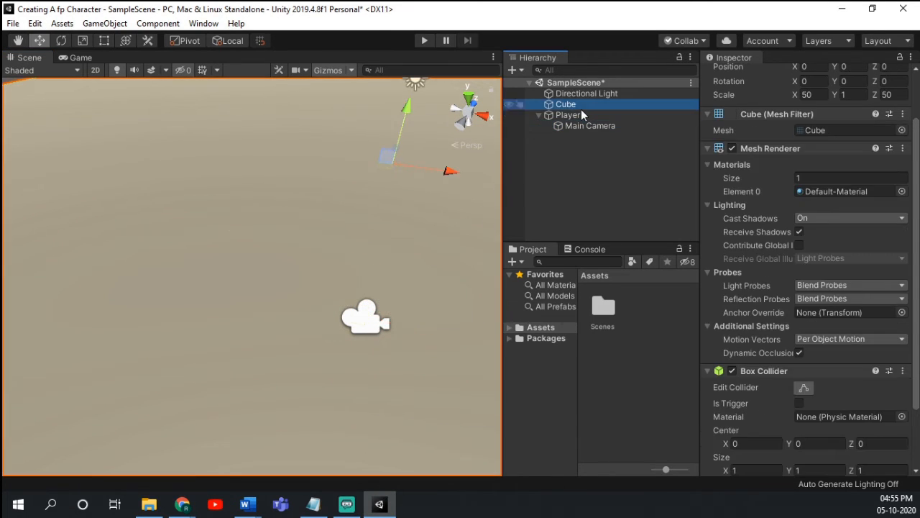
{"action": "left_click", "coordinate": [579, 117]}
{"action": "double_click", "coordinate": [579, 117]}
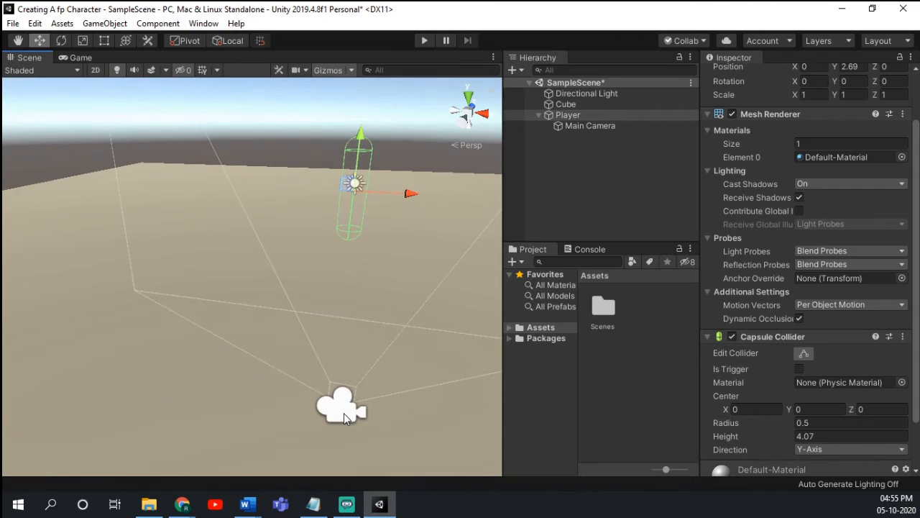
{"action": "left_click", "coordinate": [343, 410]}
{"action": "left_click_drag", "start_coordinate": [351, 367], "coordinate": [338, 286]}
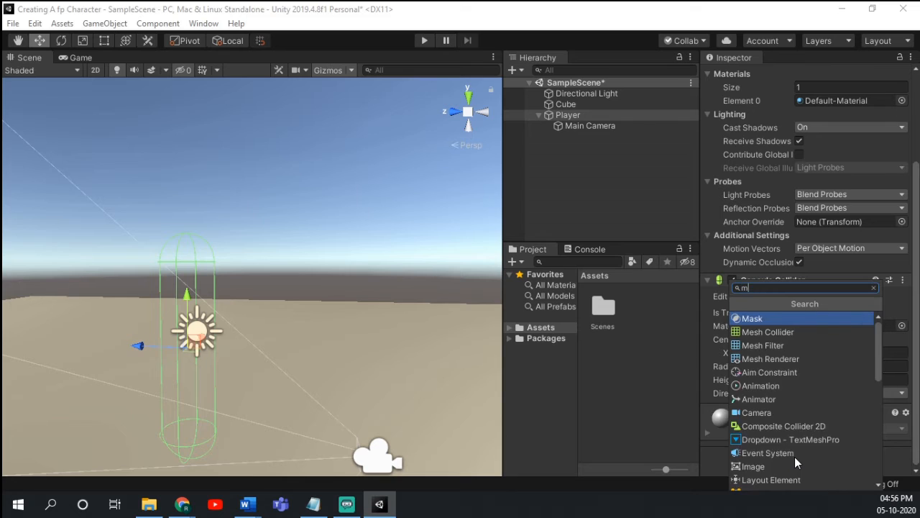
- Add a Mesh Filter component to the Player and assign it the Capsule mesh
{"action": "type", "text": "s"}
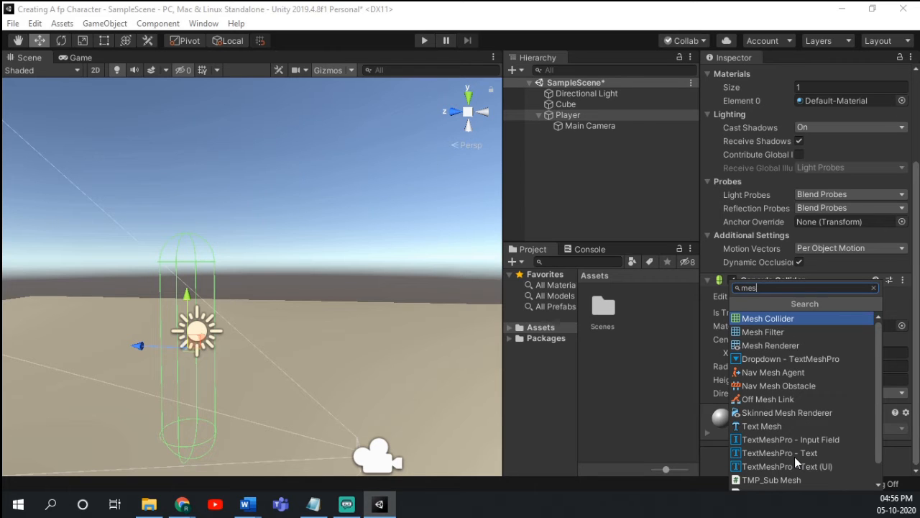
{"action": "key", "text": "Down"}
{"action": "key", "text": "Return"}
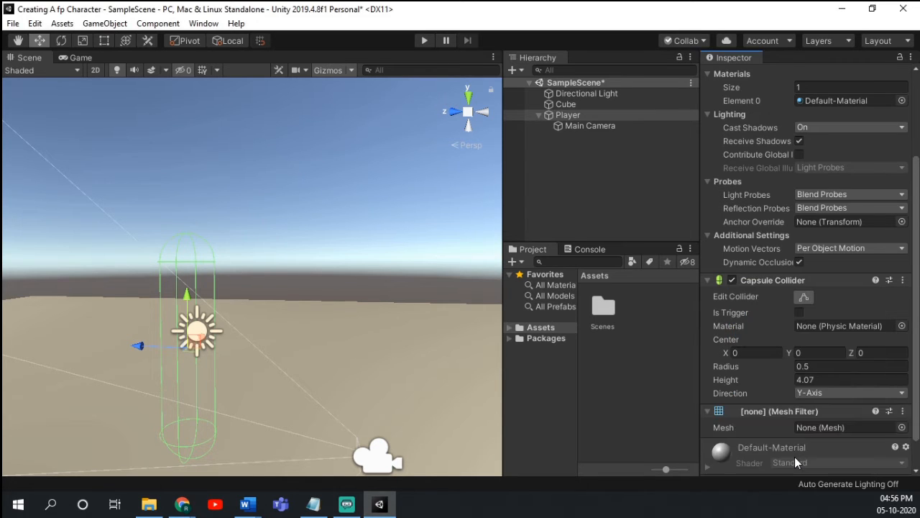
{"action": "scroll", "coordinate": [800, 435], "scroll_direction": "down", "scroll_amount": 1}
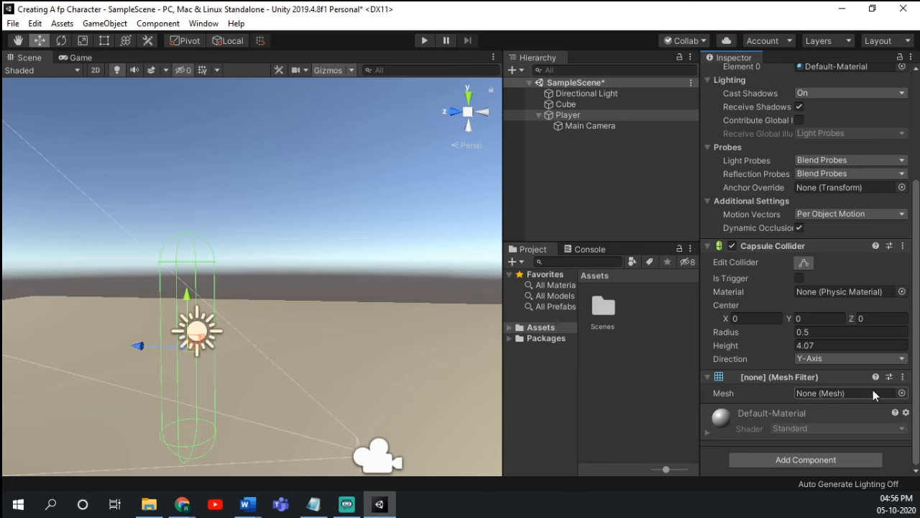
{"action": "left_click", "coordinate": [902, 392]}
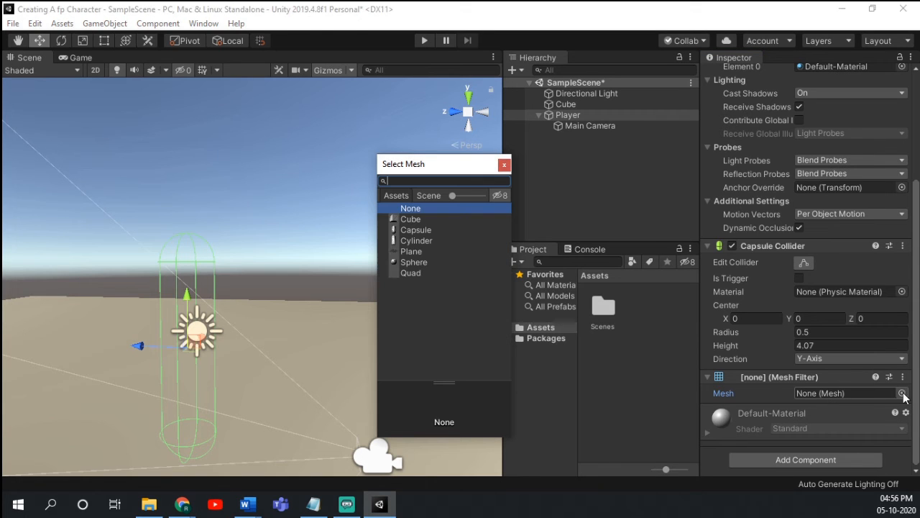
{"action": "left_click", "coordinate": [416, 230]}
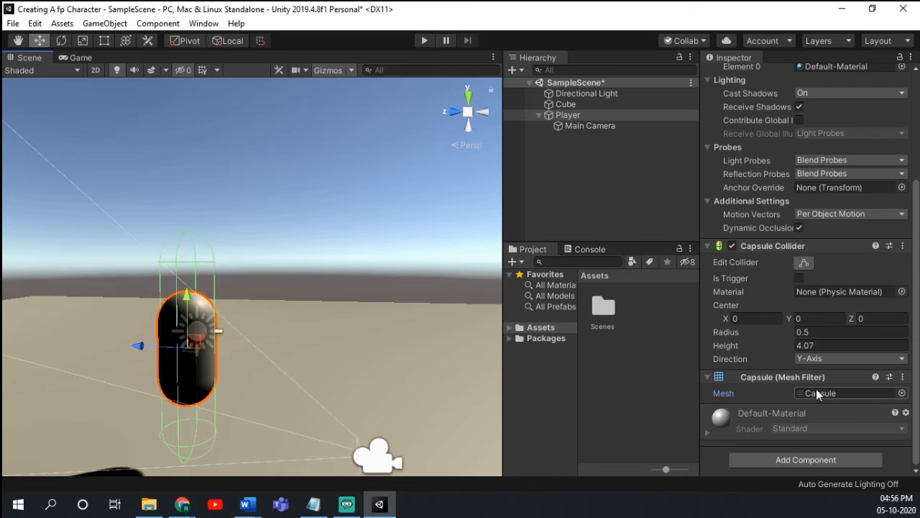
- Reduce the Capsule Collider's height to about 2.09 to fit the mesh and raise the Player to about Y 3.21
{"action": "scroll", "coordinate": [775, 338], "scroll_direction": "up", "scroll_amount": 5}
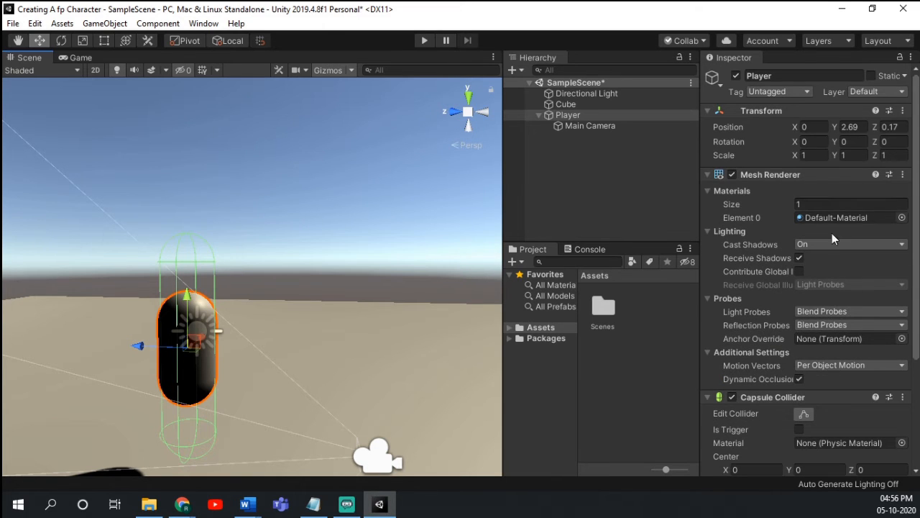
{"action": "scroll", "coordinate": [832, 233], "scroll_direction": "down", "scroll_amount": 5}
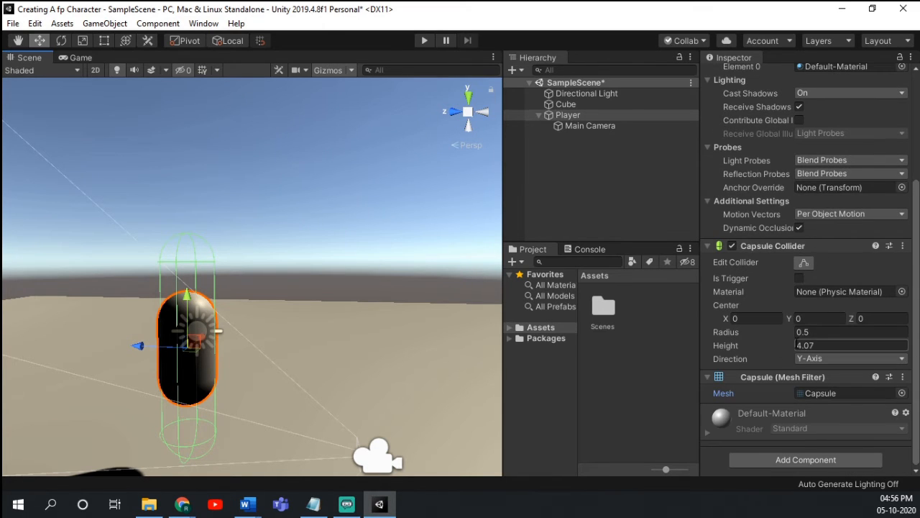
{"action": "left_click_drag", "start_coordinate": [792, 346], "coordinate": [745, 338]}
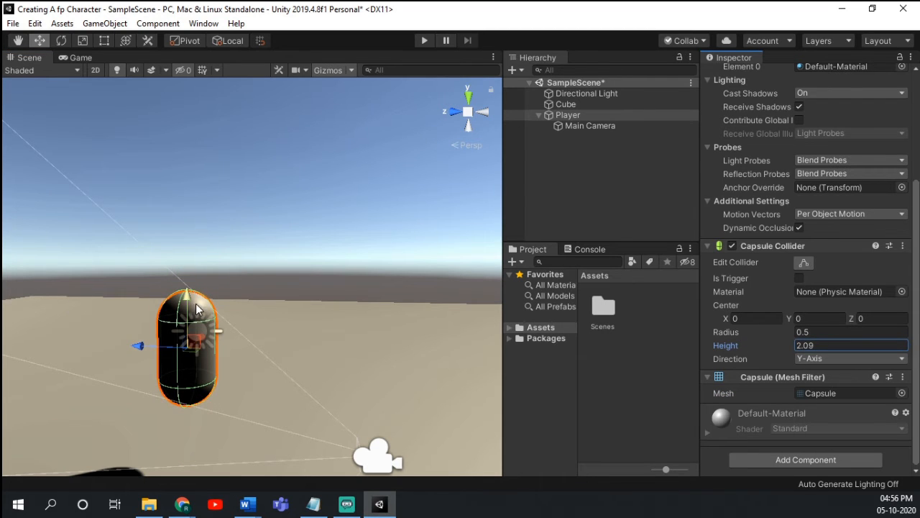
{"action": "left_click_drag", "start_coordinate": [185, 295], "coordinate": [187, 266]}
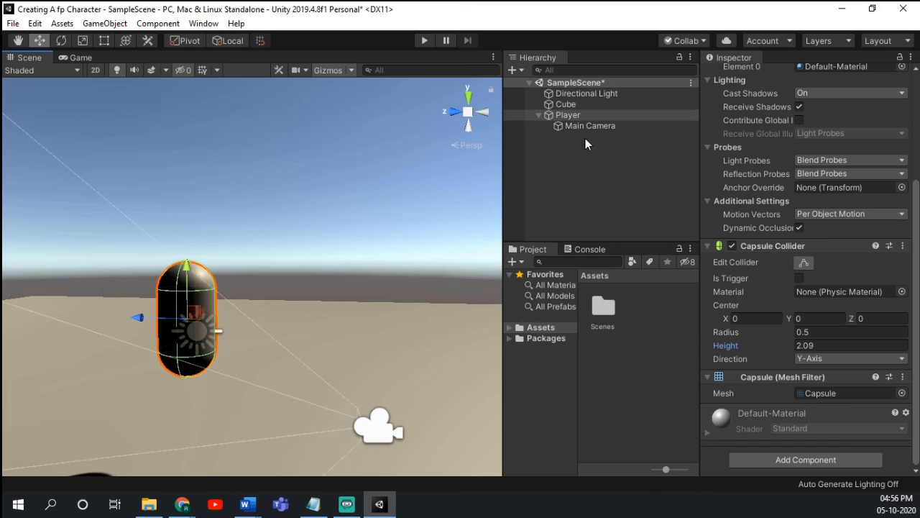
- Move the Main Camera to the front of the capsule's upper half, at about Y 0.6 and Z 0.5
{"action": "left_click", "coordinate": [589, 115]}
{"action": "key", "text": "Down"}
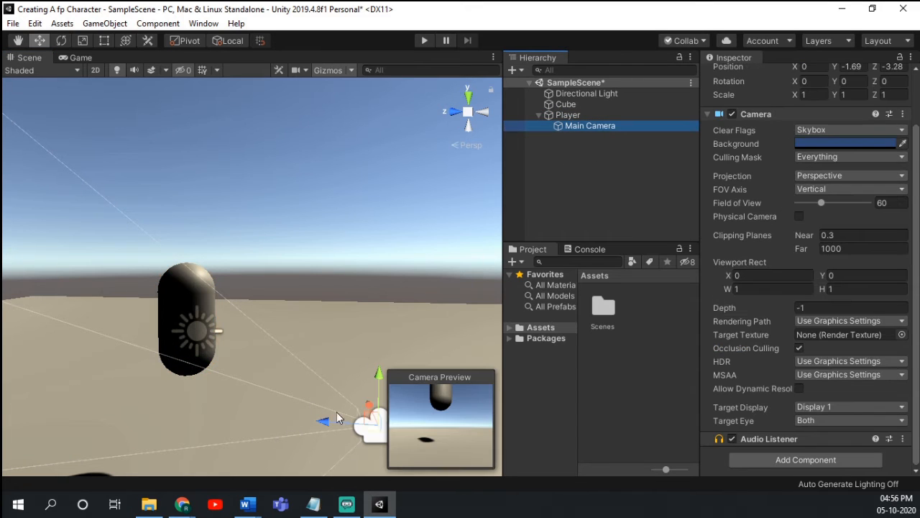
{"action": "left_click", "coordinate": [379, 374]}
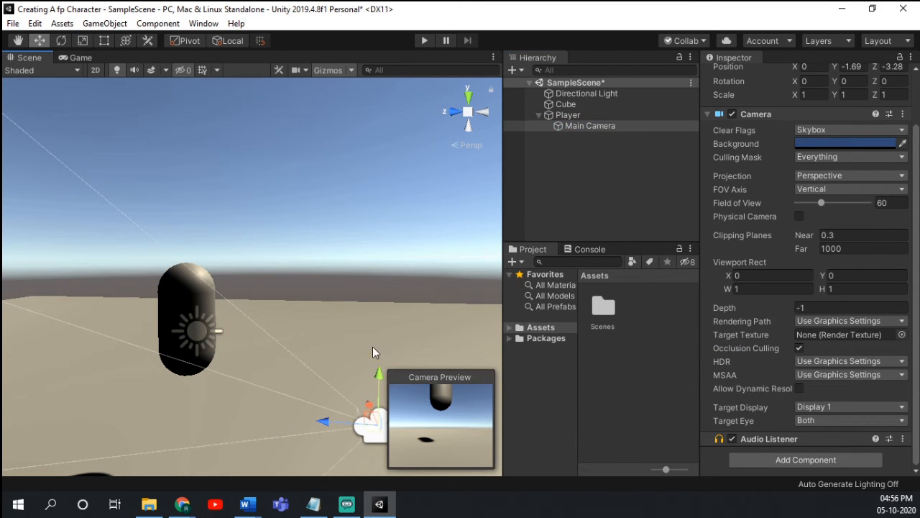
{"action": "left_click_drag", "start_coordinate": [399, 344], "coordinate": [412, 340], "text": "alt"}
{"action": "left_click", "coordinate": [563, 125]}
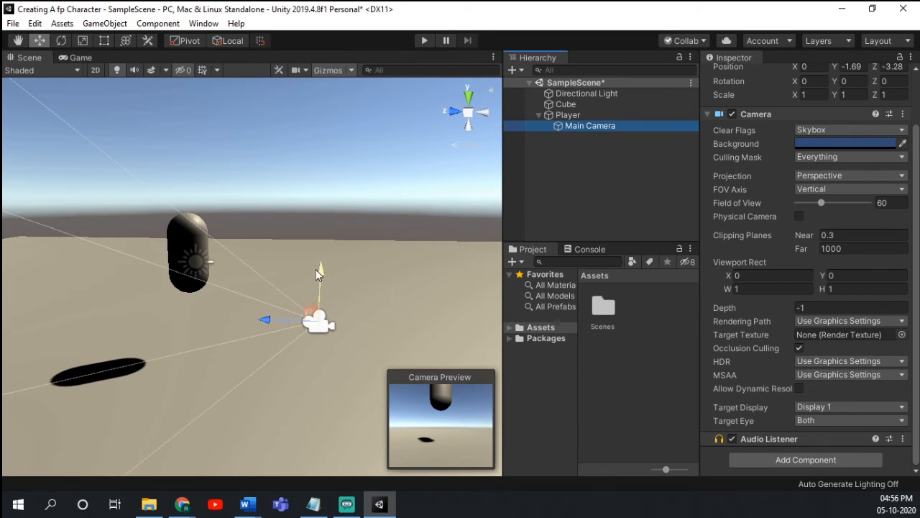
{"action": "left_click_drag", "start_coordinate": [316, 269], "coordinate": [317, 207]}
{"action": "left_click_drag", "start_coordinate": [283, 252], "coordinate": [119, 251]}
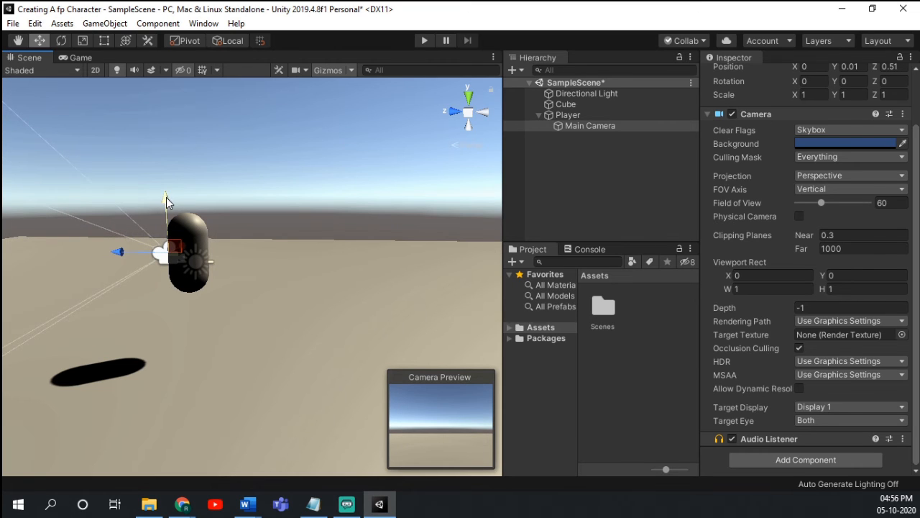
{"action": "left_click_drag", "start_coordinate": [167, 197], "coordinate": [167, 175]}
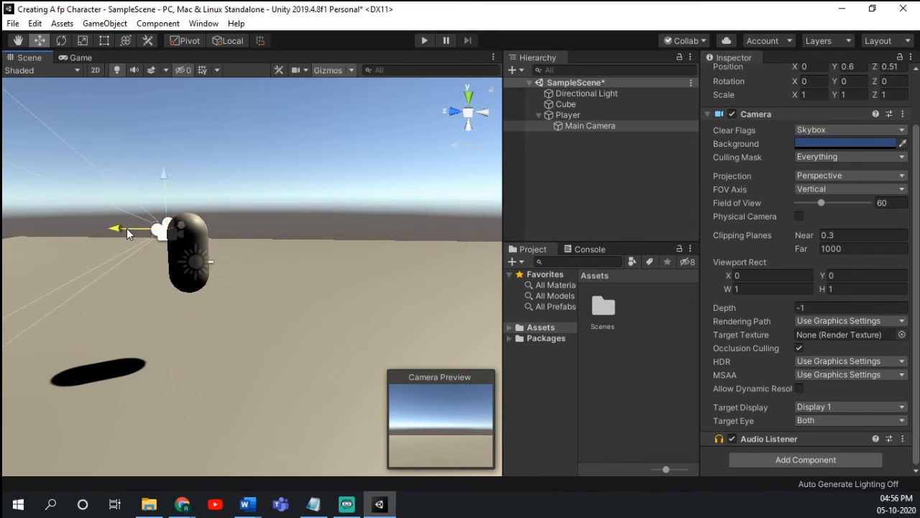
{"action": "left_click_drag", "start_coordinate": [126, 230], "coordinate": [248, 255]}
- Lower the Player along Y to about 1.34 so the capsule stands just above the ground slab
{"action": "left_click", "coordinate": [261, 241]}
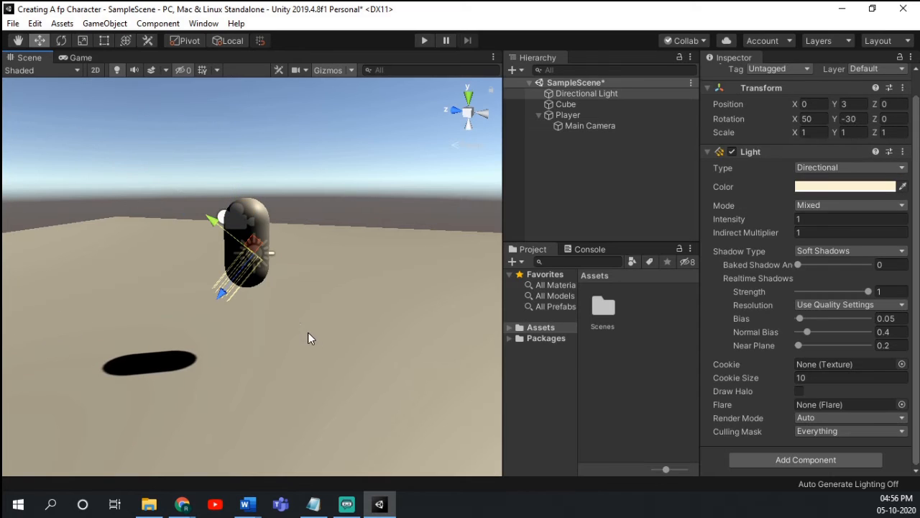
{"action": "left_click", "coordinate": [580, 115]}
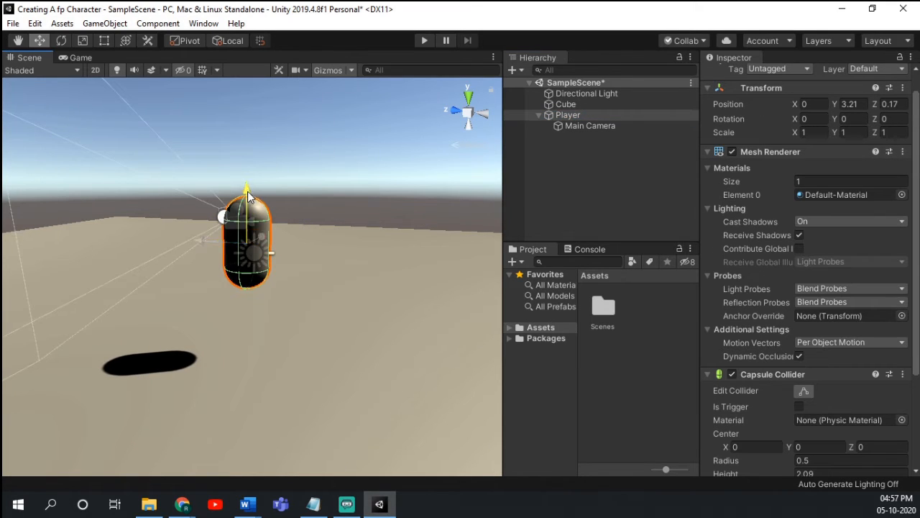
{"action": "left_click_drag", "start_coordinate": [247, 191], "coordinate": [245, 271]}
- Turn Cast Shadows off in the Player's Mesh Renderer
{"action": "scroll", "coordinate": [369, 292], "scroll_direction": "up", "scroll_amount": 3}
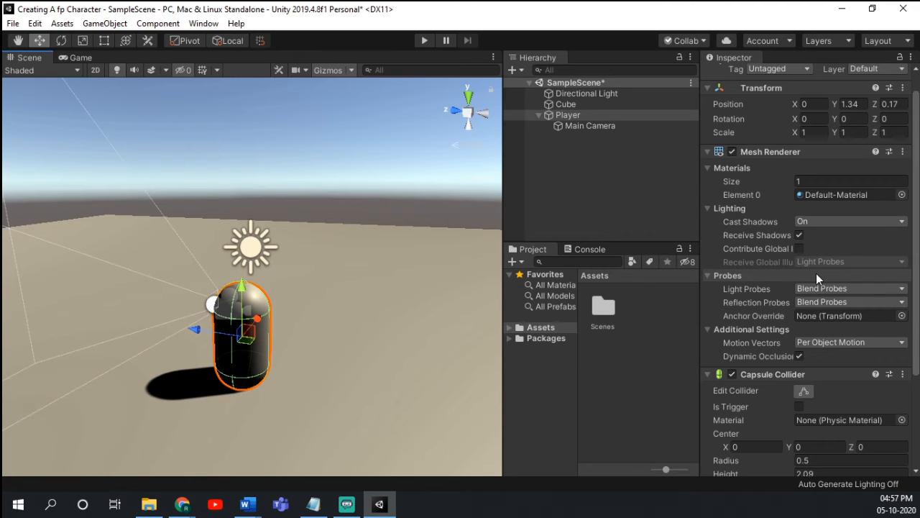
{"action": "left_click", "coordinate": [826, 222]}
{"action": "left_click", "coordinate": [818, 238]}
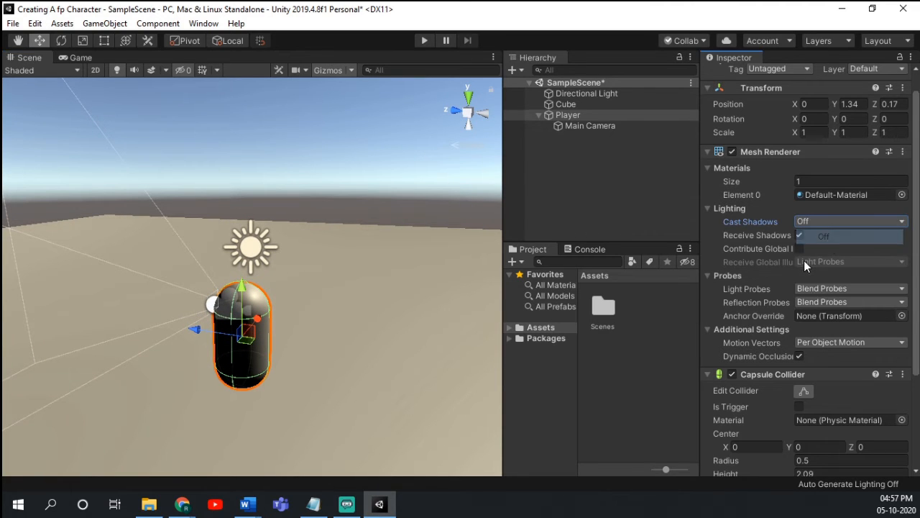
{"action": "scroll", "coordinate": [868, 278], "scroll_direction": "down", "scroll_amount": 3}
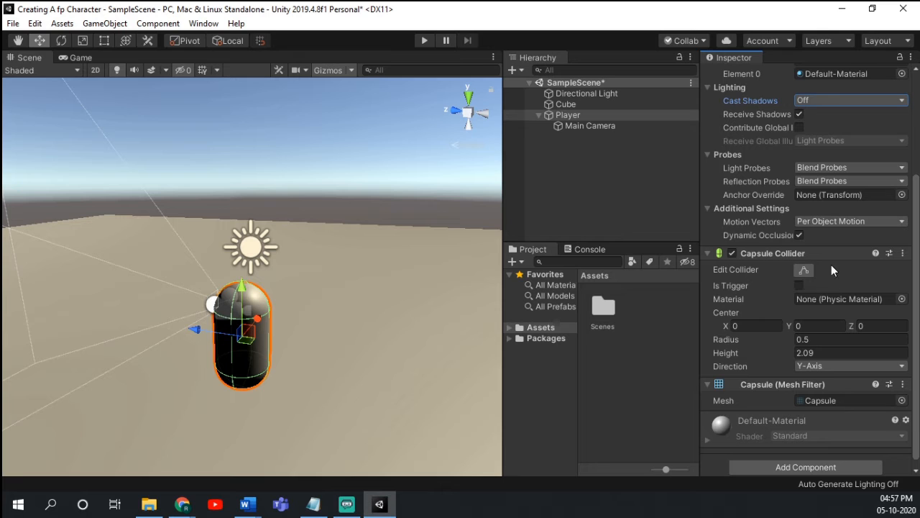
{"action": "scroll", "coordinate": [837, 316], "scroll_direction": "down", "scroll_amount": 1}
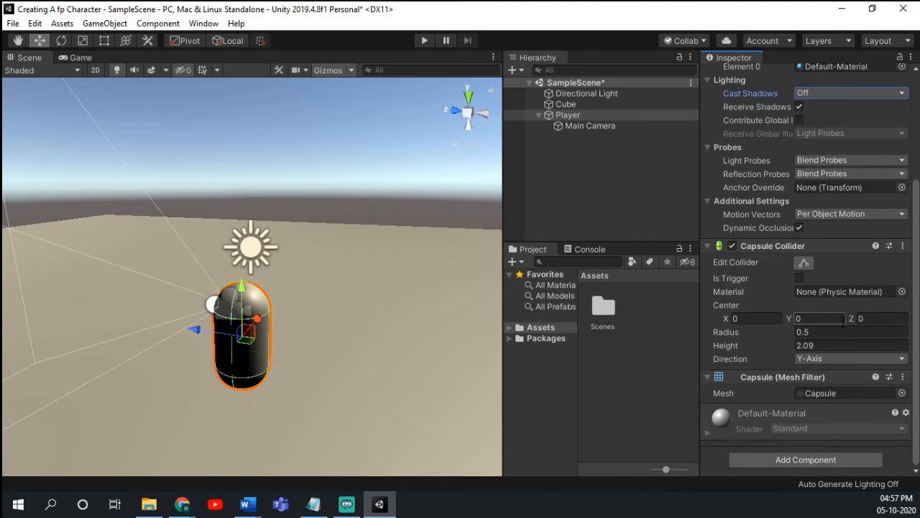
{"action": "scroll", "coordinate": [841, 322], "scroll_direction": "up", "scroll_amount": 5}
{"action": "left_click_drag", "start_coordinate": [356, 302], "coordinate": [466, 312], "text": "alt"}
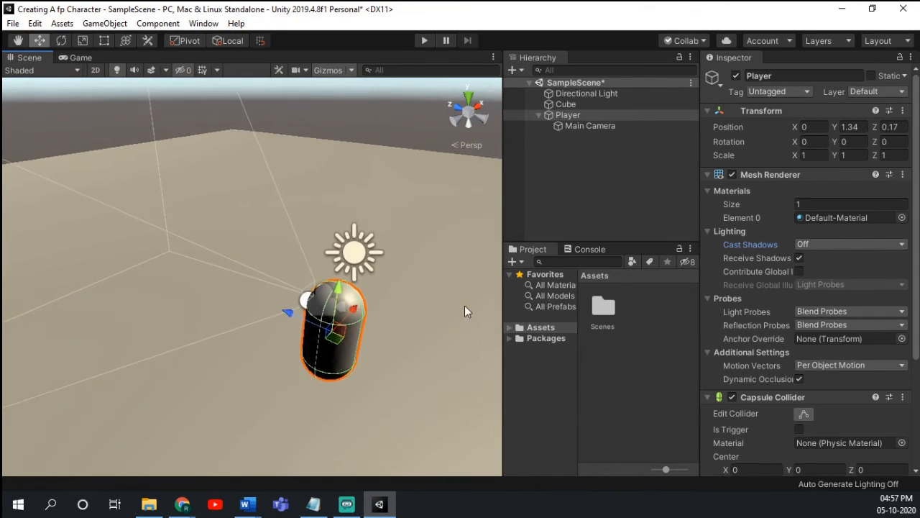
{"action": "left_click", "coordinate": [565, 115]}
{"action": "scroll", "coordinate": [805, 323], "scroll_direction": "down", "scroll_amount": 5}
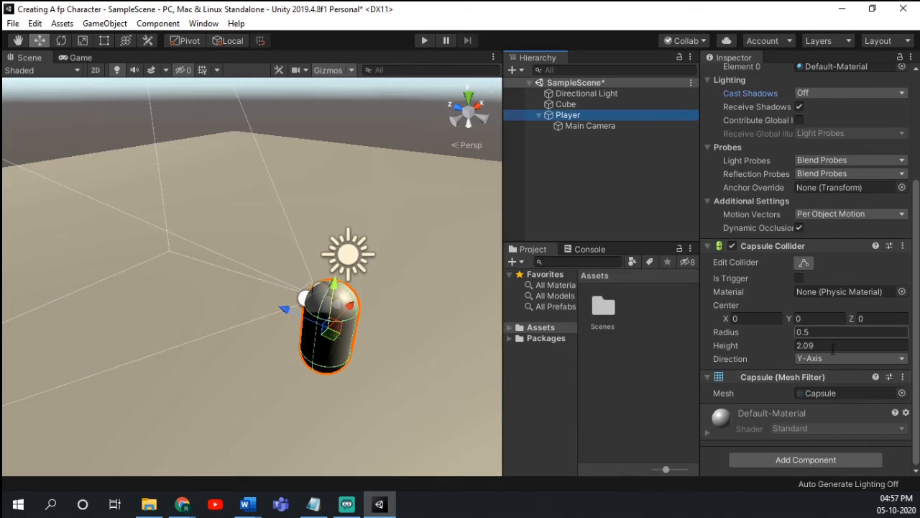
{"action": "left_click", "coordinate": [789, 460]}
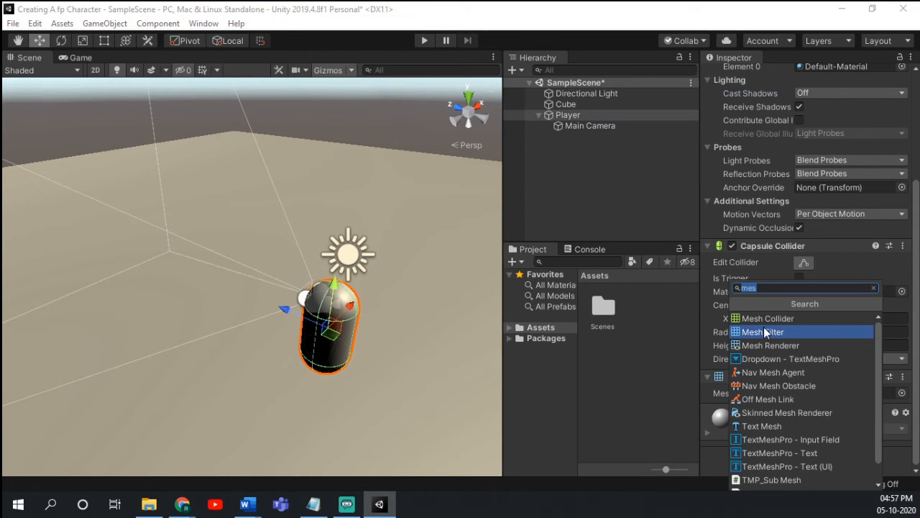
{"action": "type", "text": "C3"}
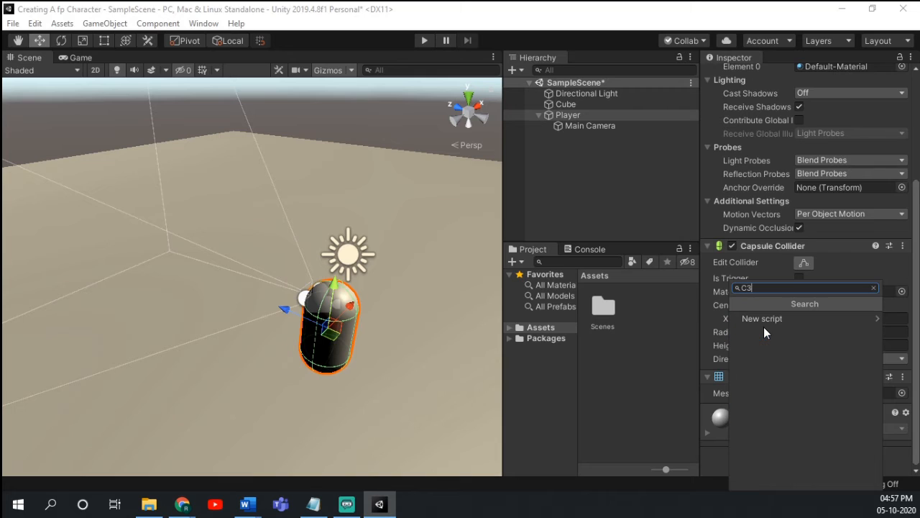
{"action": "key", "text": "Return"}
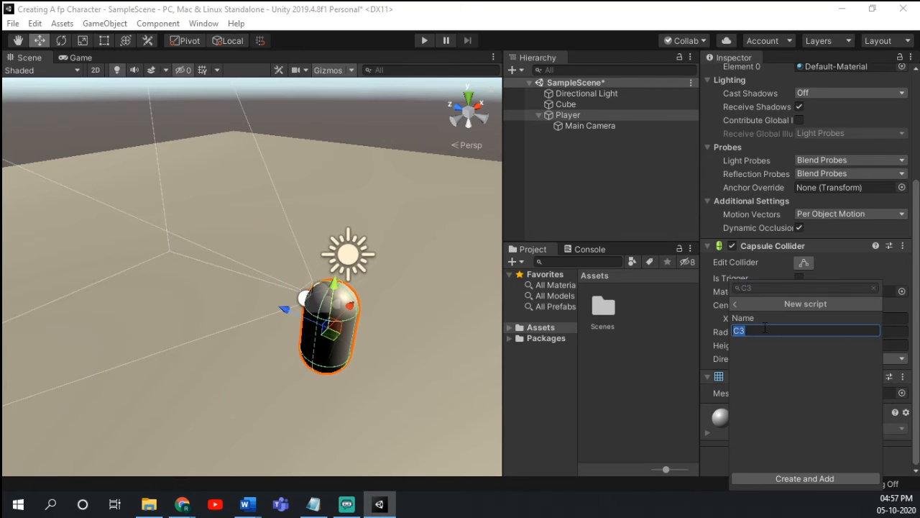
{"action": "type", "text": "Mob"}
{"action": "key", "text": "BackSpace"}
{"action": "key", "text": "BackSpace"}
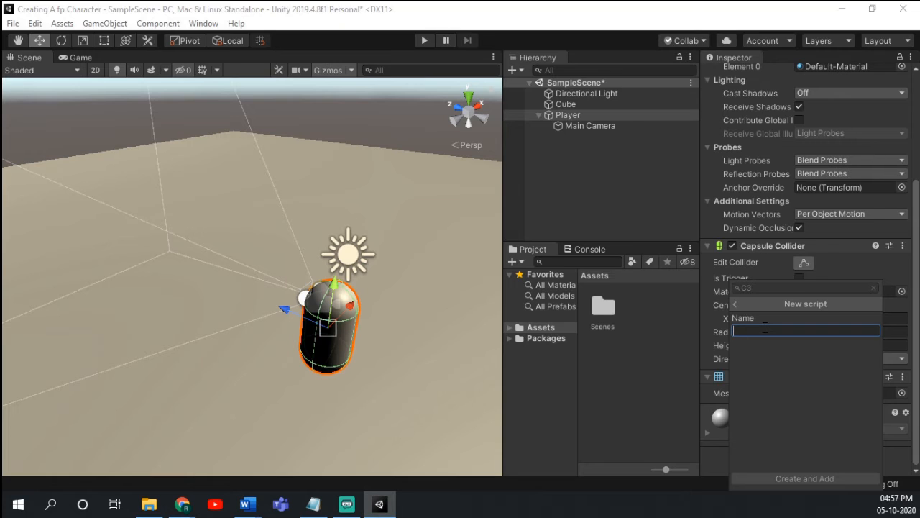
{"action": "type", "text": "Player Con"}
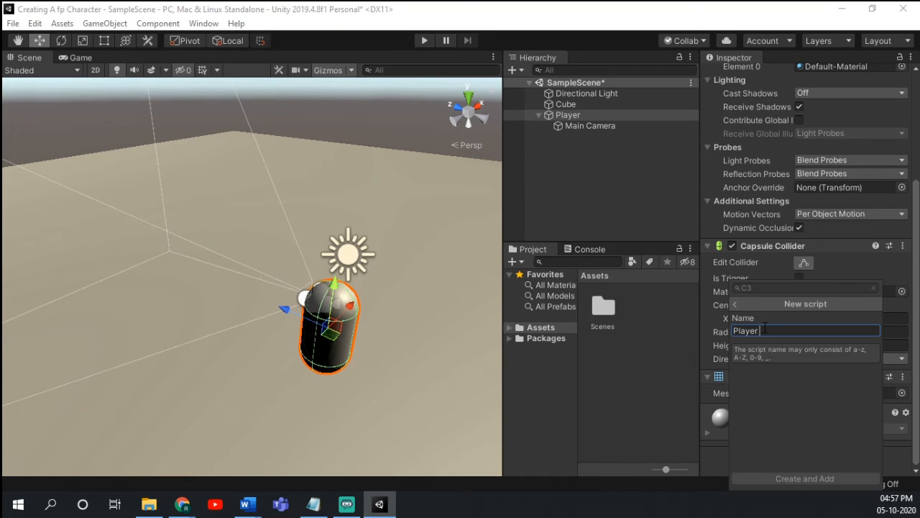
{"action": "type", "text": "troller"}
{"action": "key", "text": "Escape"}
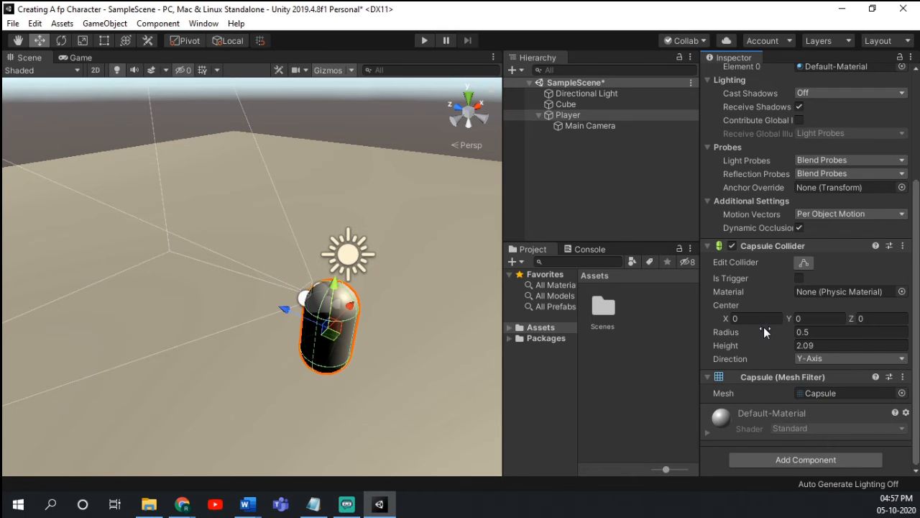
- Create a new script named Player_Controller and add it to the Player as a component
{"action": "left_click", "coordinate": [789, 460]}
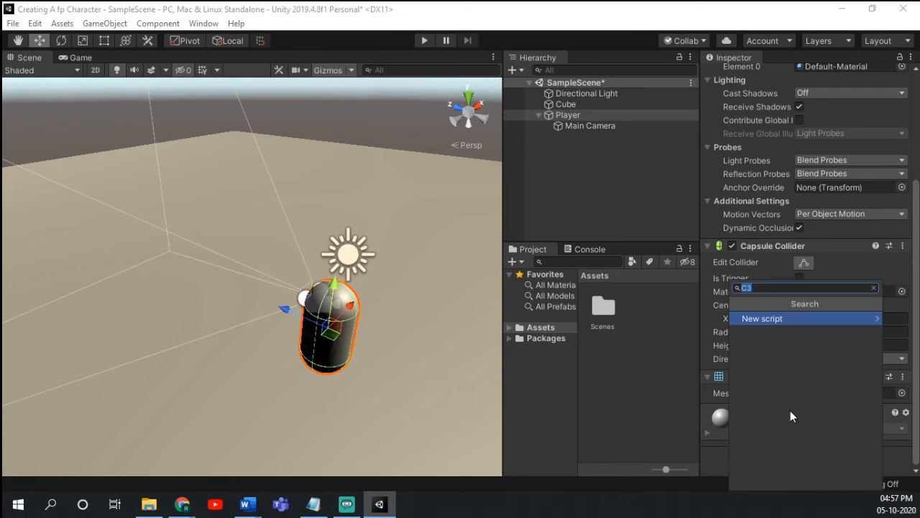
{"action": "type", "text": "PLayer"}
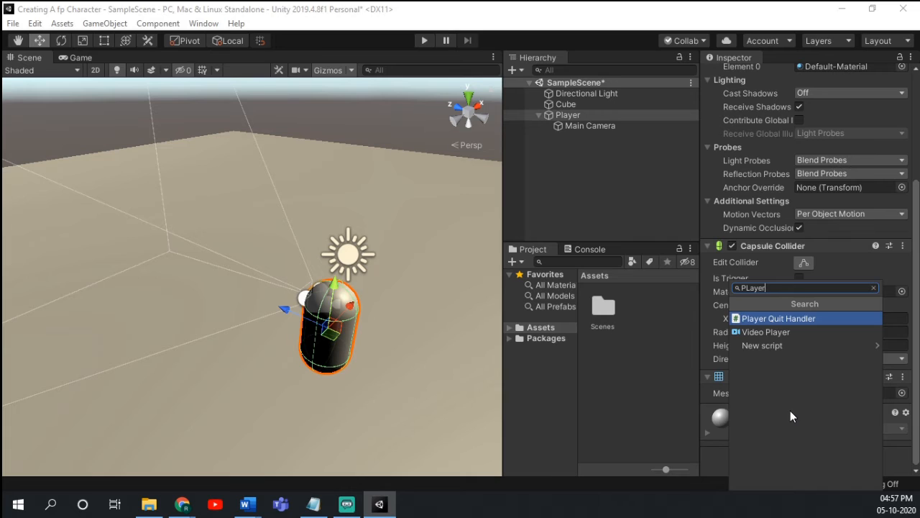
{"action": "type", "text": "_"}
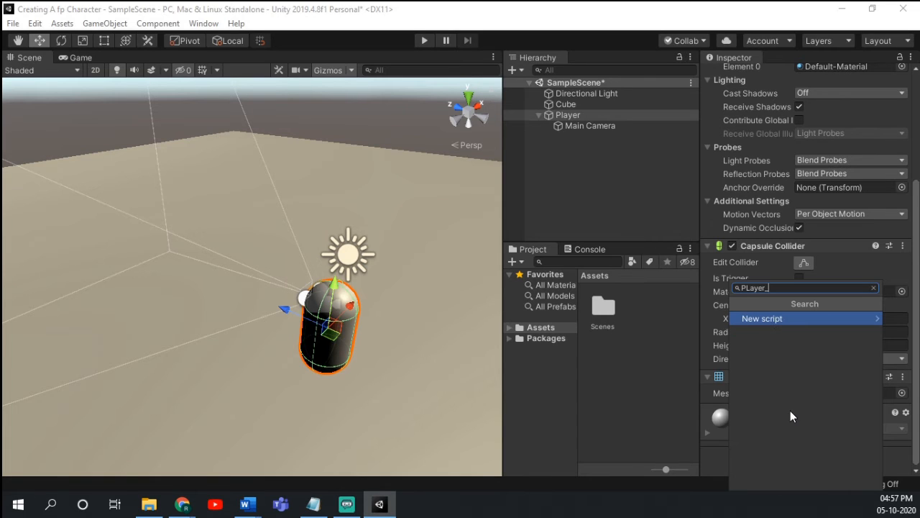
{"action": "type", "text": "Controll"}
{"action": "type", "text": "er"}
{"action": "key", "text": "Return"}
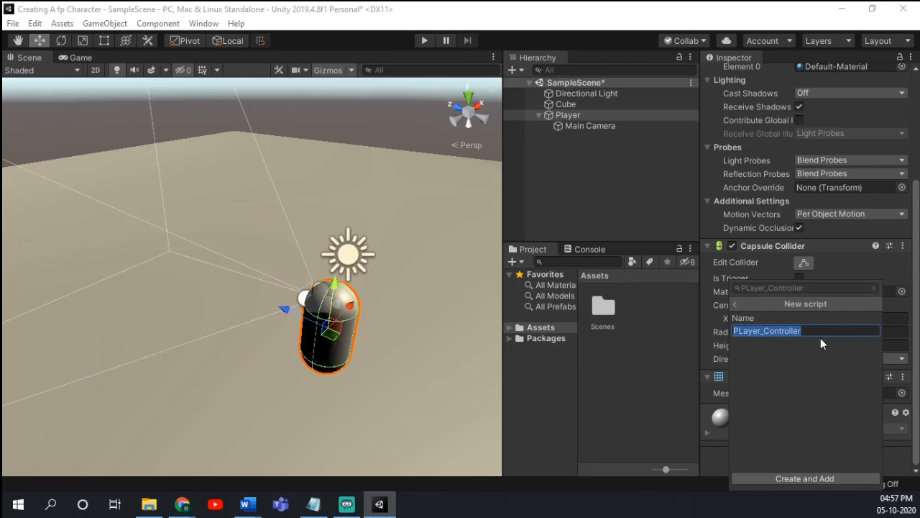
{"action": "left_click", "coordinate": [742, 330]}
{"action": "key", "text": "BackSpace"}
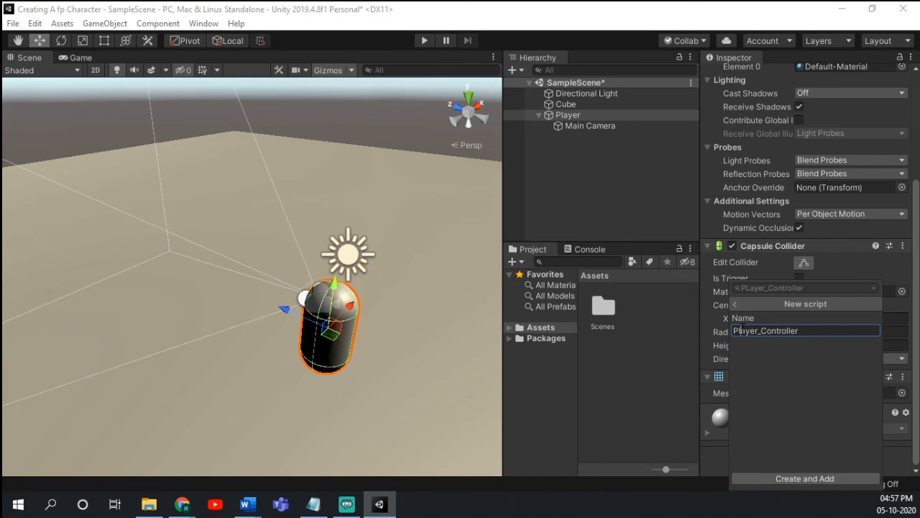
{"action": "type", "text": "l"}
{"action": "left_click", "coordinate": [813, 478]}
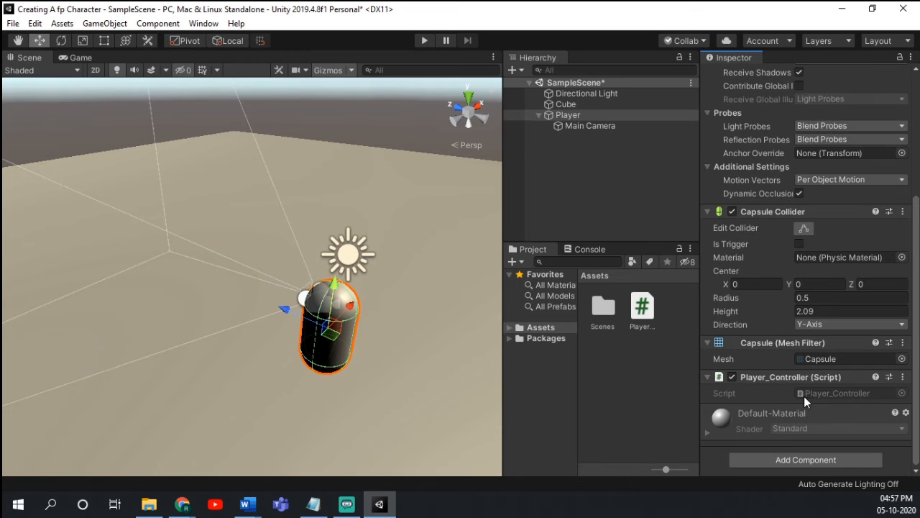
- Open the Player's Player_Controller script for editing in Visual Studio
{"action": "right_click", "coordinate": [765, 375]}
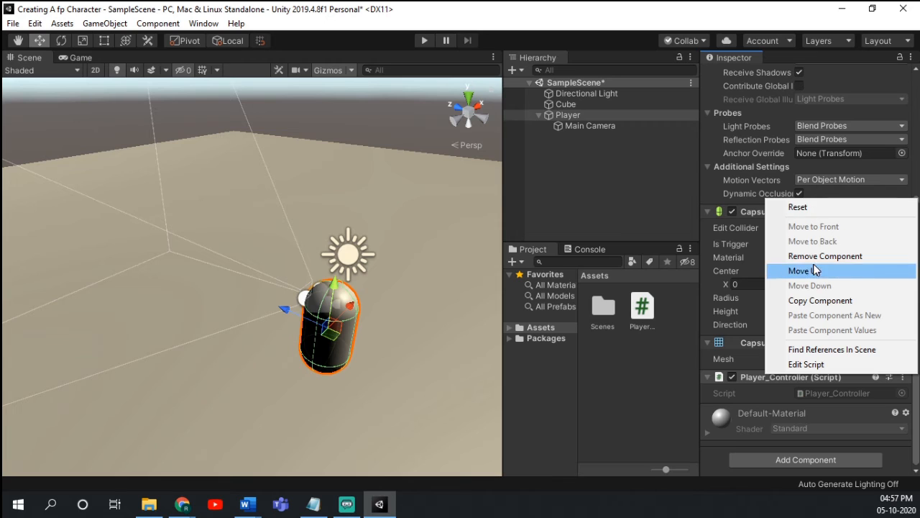
{"action": "left_click", "coordinate": [793, 365]}
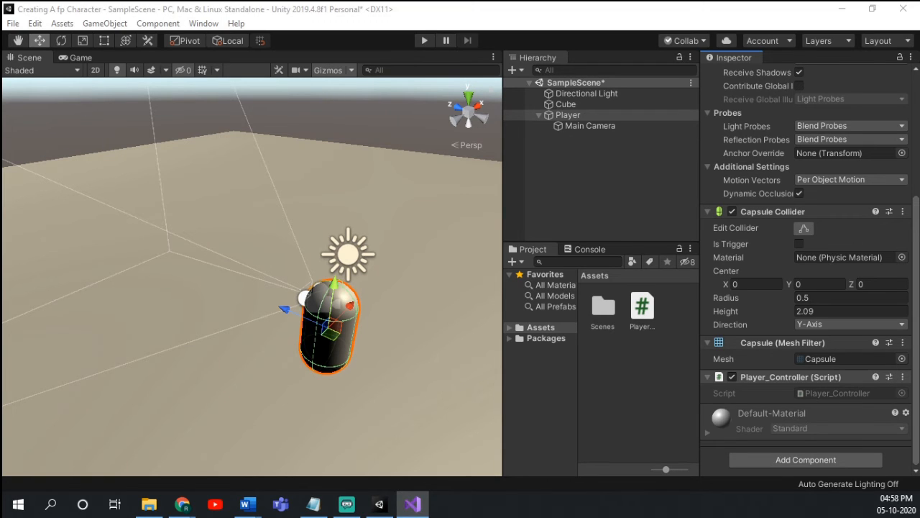
{"action": "key", "text": "alt+Tab"}
{"action": "key", "text": "alt+Tab"}
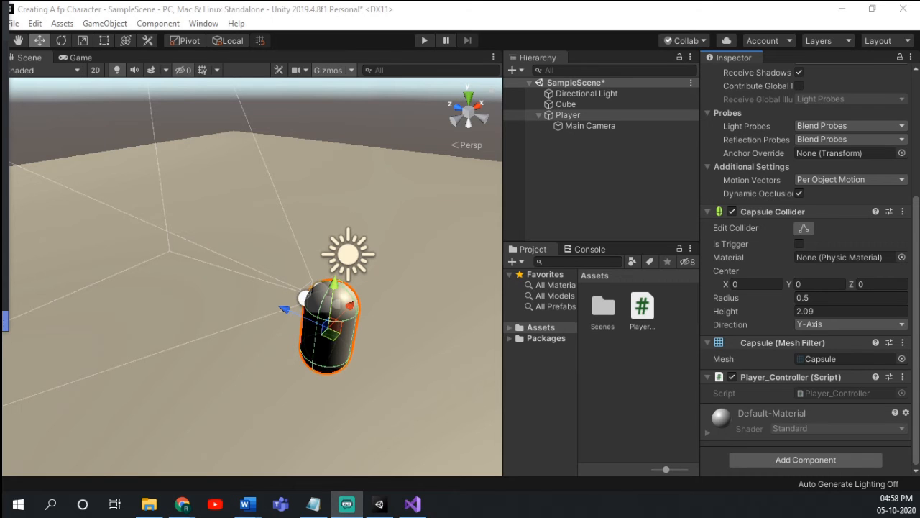
{"action": "key", "text": "alt+Tab"}
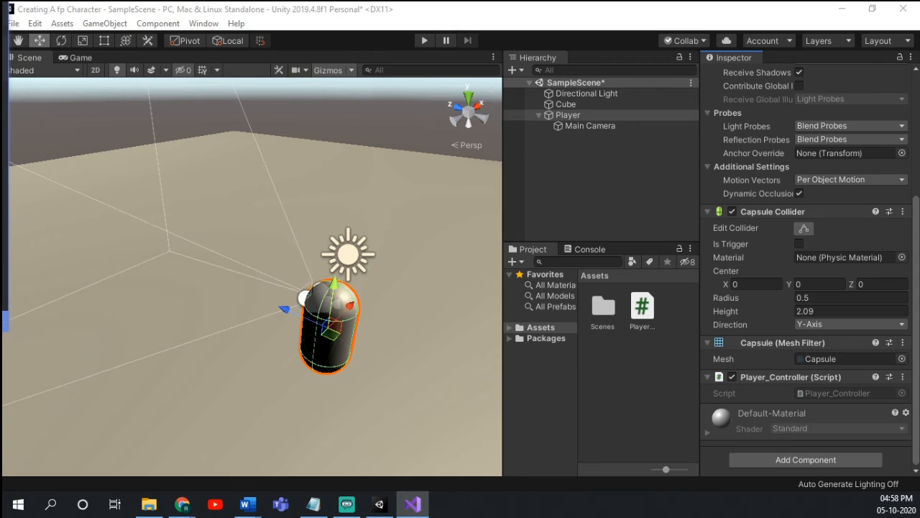
{"action": "left_click_drag", "start_coordinate": [0, 19], "coordinate": [465, 0]}
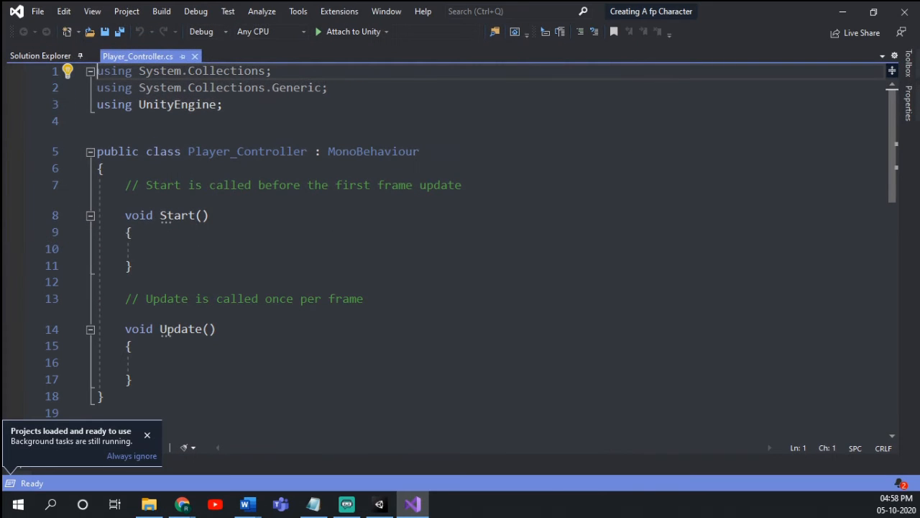
{"action": "key", "text": "alt+Tab"}
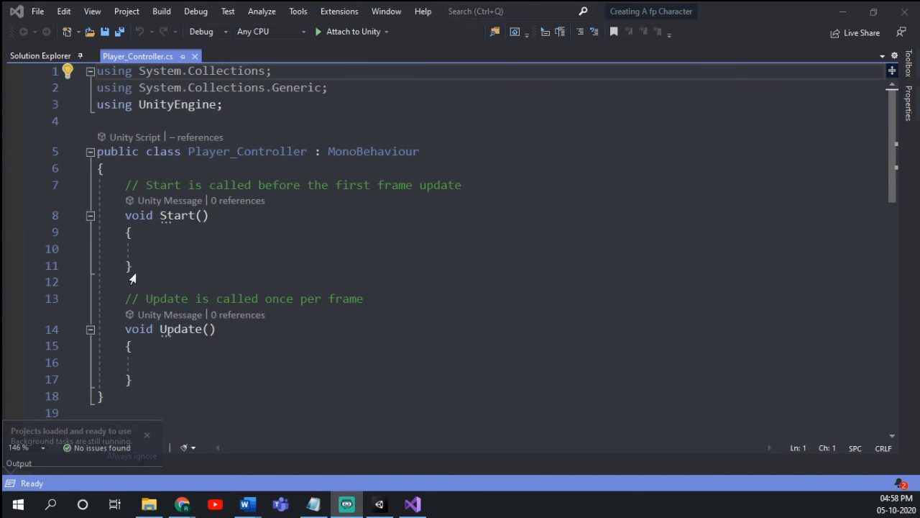
- Delete the Start method and its comment from the Player_Controller class
{"action": "left_click_drag", "start_coordinate": [134, 269], "coordinate": [75, 176]}
{"action": "left_click", "coordinate": [179, 233]}
{"action": "left_click_drag", "start_coordinate": [179, 282], "coordinate": [68, 194]}
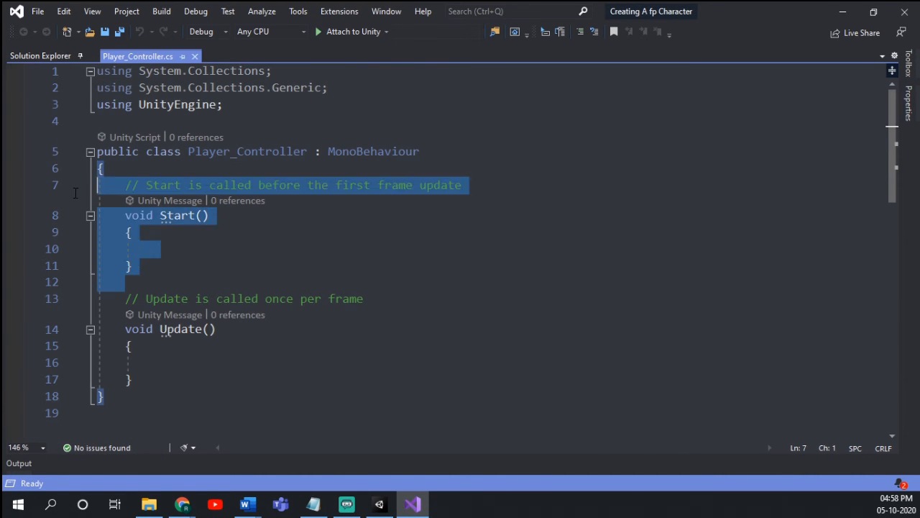
{"action": "key", "text": "Delete"}
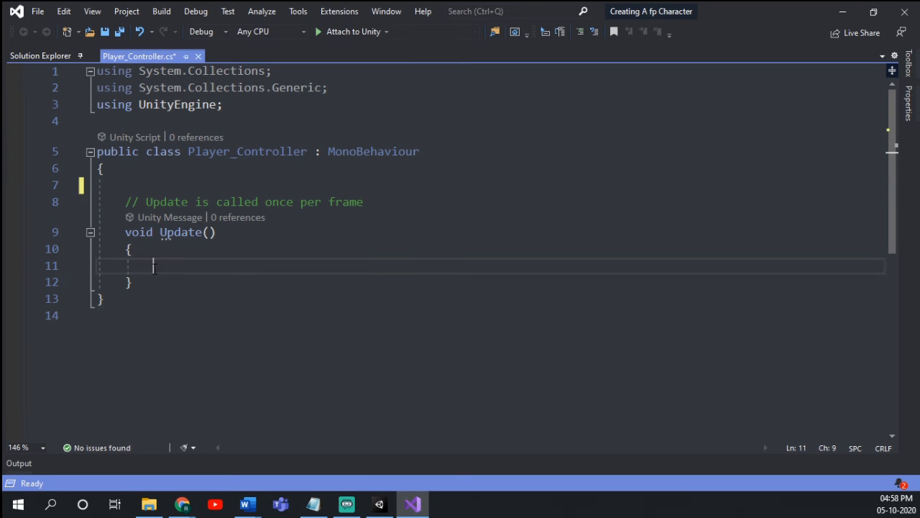
- Begin an if statement inside the empty Update method with Input.GetKey in its condition
{"action": "left_click", "coordinate": [153, 266]}
{"action": "type", "text": "In"}
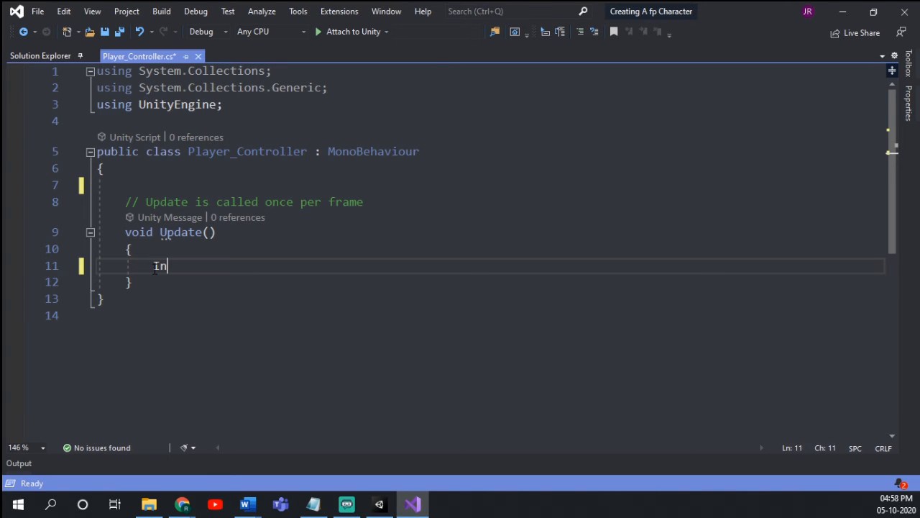
{"action": "key", "text": "BackSpace"}
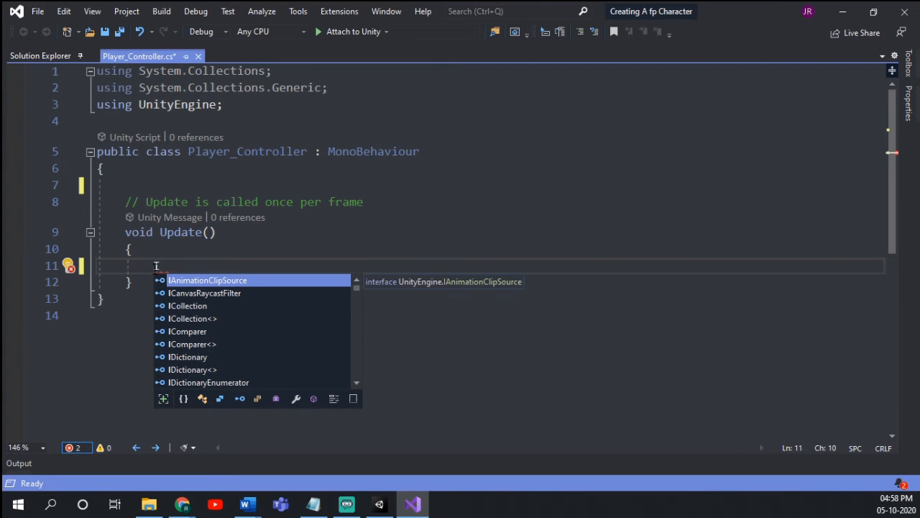
{"action": "type", "text": "f( "}
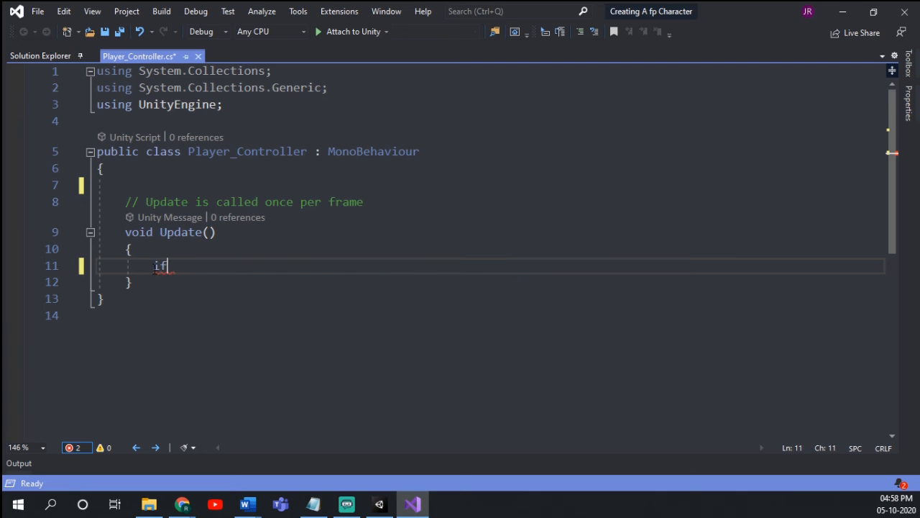
{"action": "type", "text": "In"}
{"action": "key", "text": "Tab"}
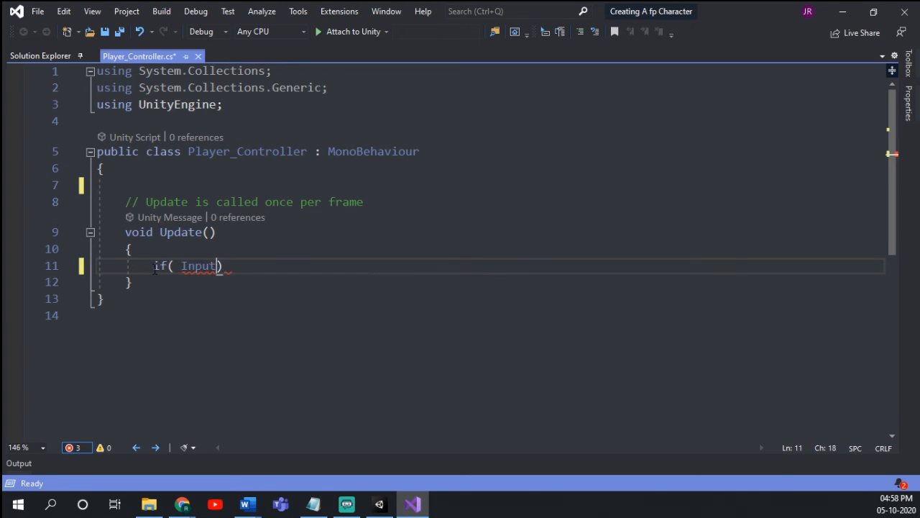
{"action": "type", "text": ".get"}
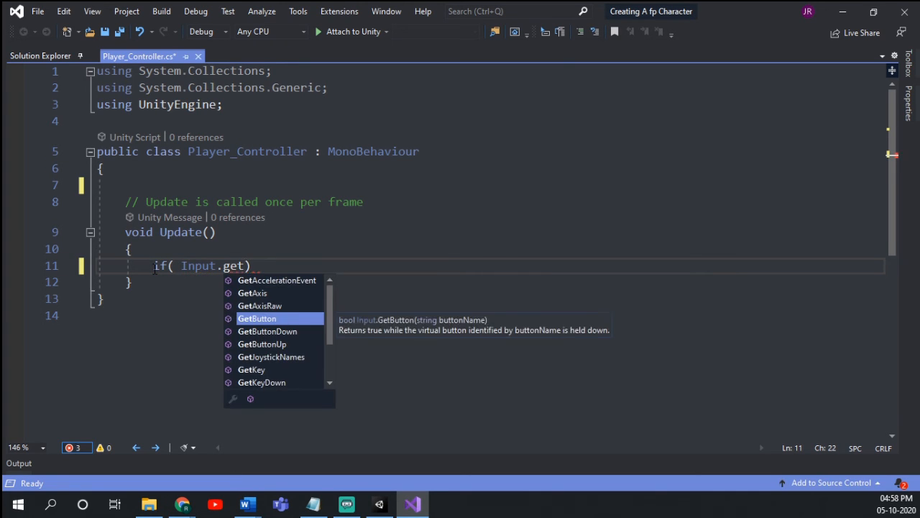
{"action": "key", "text": "Down"}
{"action": "key", "text": "Down"}
{"action": "key", "text": "Down"}
{"action": "key", "text": "Down"}
{"action": "key", "text": "Tab"}
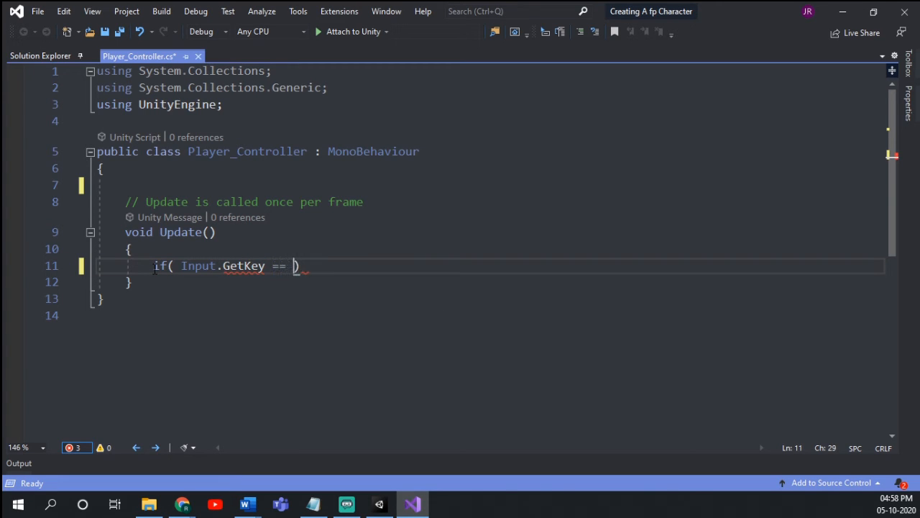
- Complete the if condition in Update as Input.GetKey(KeyCode.W) and add a braced body for it
{"action": "type", "text": "(key"}
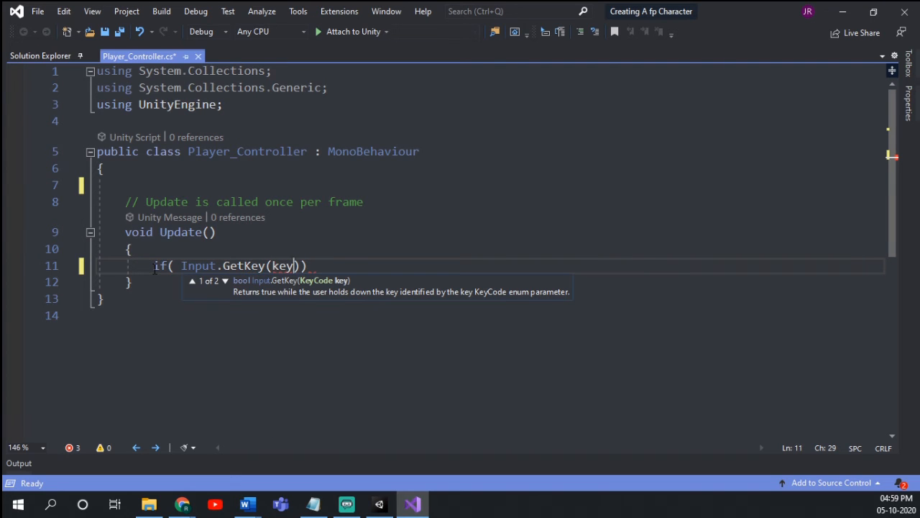
{"action": "key", "text": "BackSpace"}
{"action": "key", "text": "BackSpace"}
{"action": "key", "text": "BackSpace"}
{"action": "type", "text": "ke"}
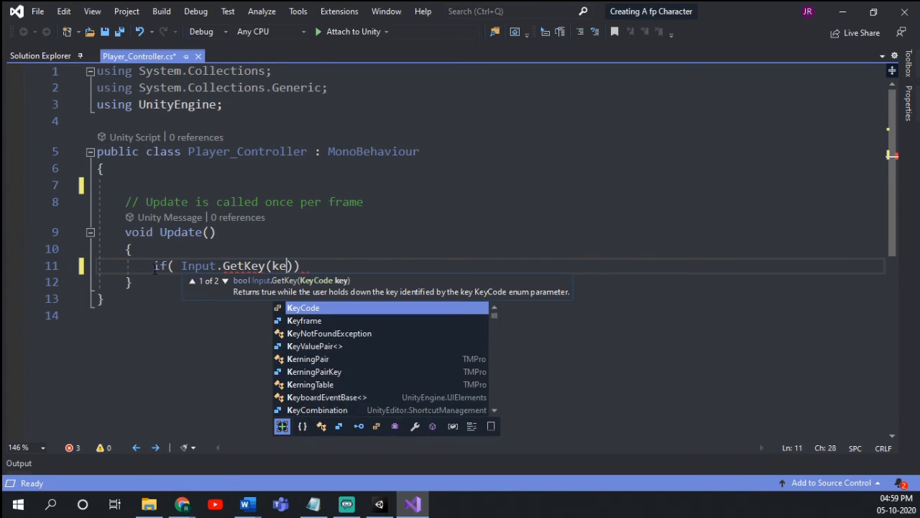
{"action": "type", "text": "y"}
{"action": "key", "text": "Down"}
{"action": "key", "text": "Tab"}
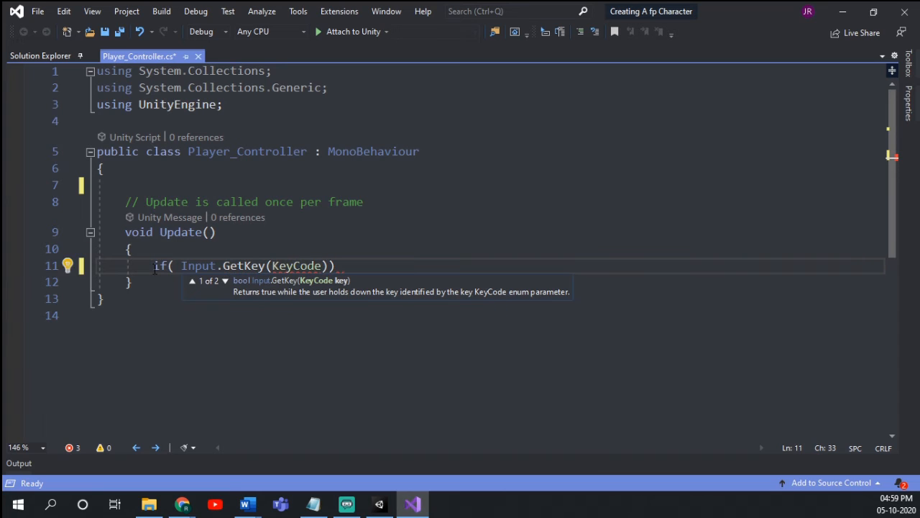
{"action": "type", "text": "."}
{"action": "key", "text": "Down"}
{"action": "key", "text": "Down"}
{"action": "key", "text": "Down"}
{"action": "key", "text": "Down"}
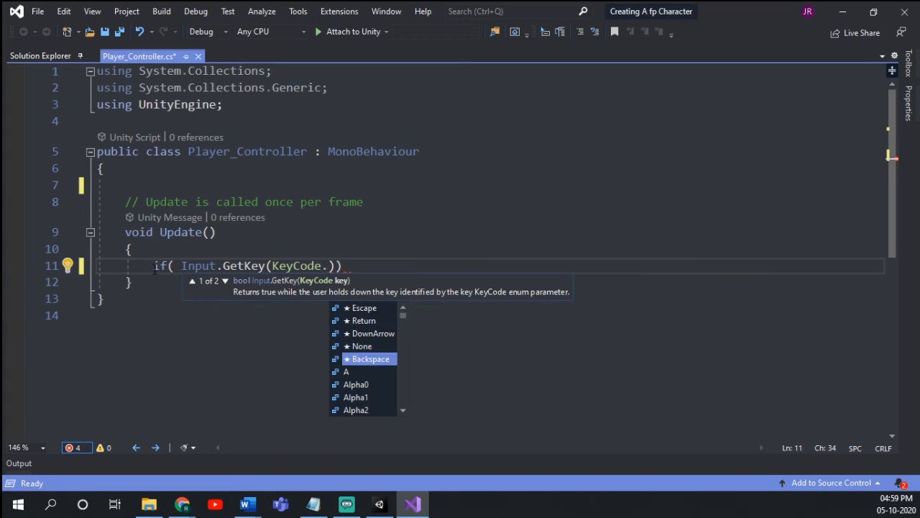
{"action": "type", "text": "w"}
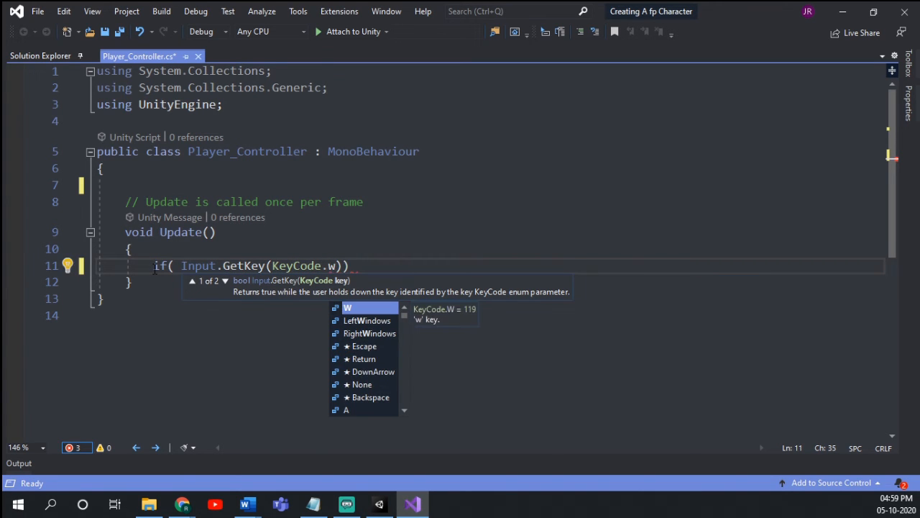
{"action": "key", "text": "Tab"}
{"action": "key", "text": "End"}
{"action": "type", "text": "{"}
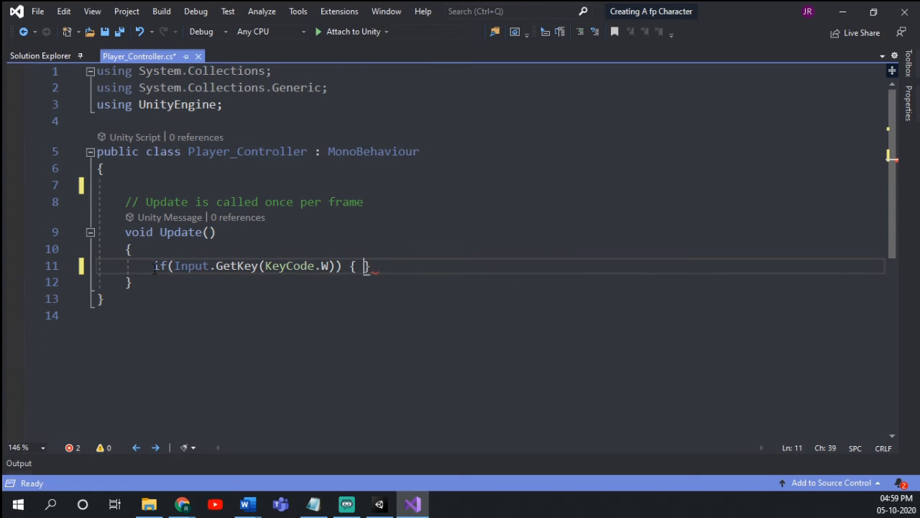
{"action": "key", "text": "Return"}
{"action": "type", "text": "Trans"}
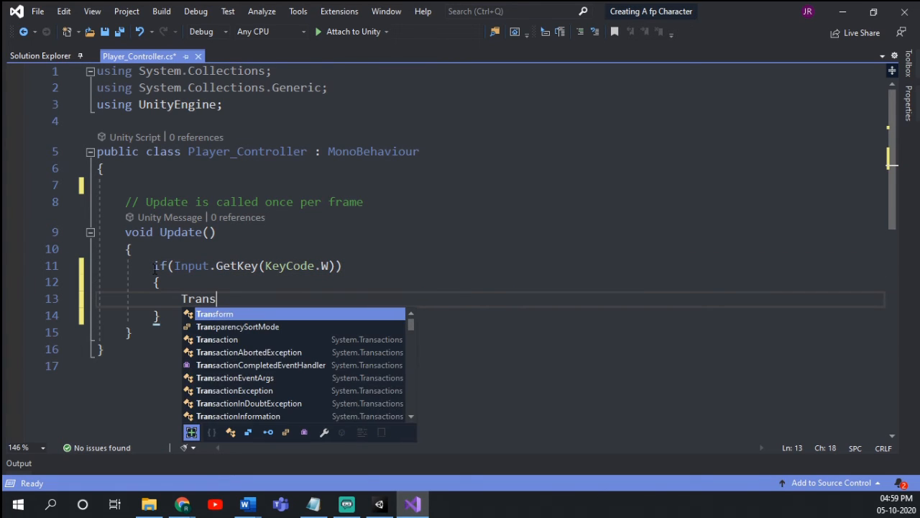
{"action": "key", "text": "Tab"}
{"action": "type", "text": "Tran"}
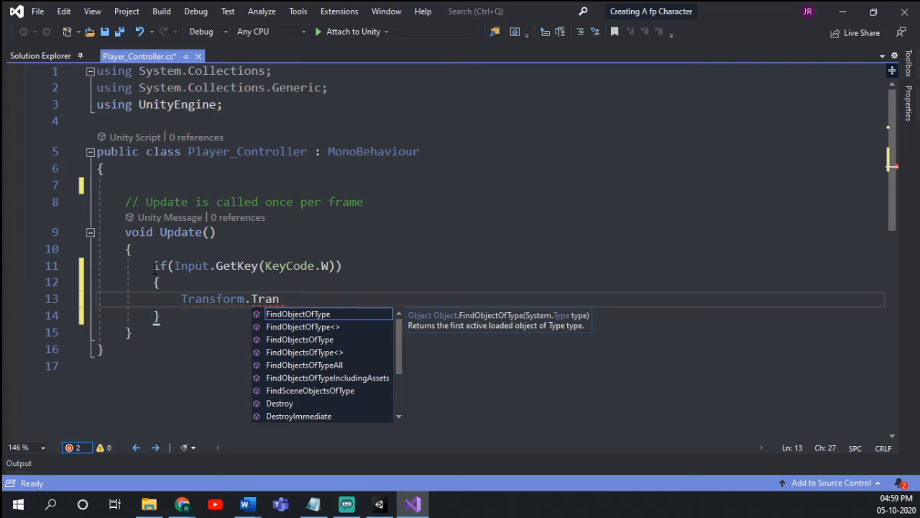
{"action": "key", "text": "BackSpace"}
{"action": "key", "text": "BackSpace"}
{"action": "key", "text": "BackSpace"}
{"action": "key", "text": "BackSpace"}
{"action": "key", "text": "BackSpace"}
{"action": "key", "text": "BackSpace"}
{"action": "key", "text": "BackSpace"}
{"action": "key", "text": "BackSpace"}
{"action": "key", "text": "BackSpace"}
{"action": "key", "text": "BackSpace"}
{"action": "key", "text": "BackSpace"}
{"action": "key", "text": "BackSpace"}
{"action": "key", "text": "BackSpace"}
{"action": "key", "text": "BackSpace"}
{"action": "key", "text": "BackSpace"}
{"action": "key", "text": "BackSpace"}
{"action": "key", "text": "BackSpace"}
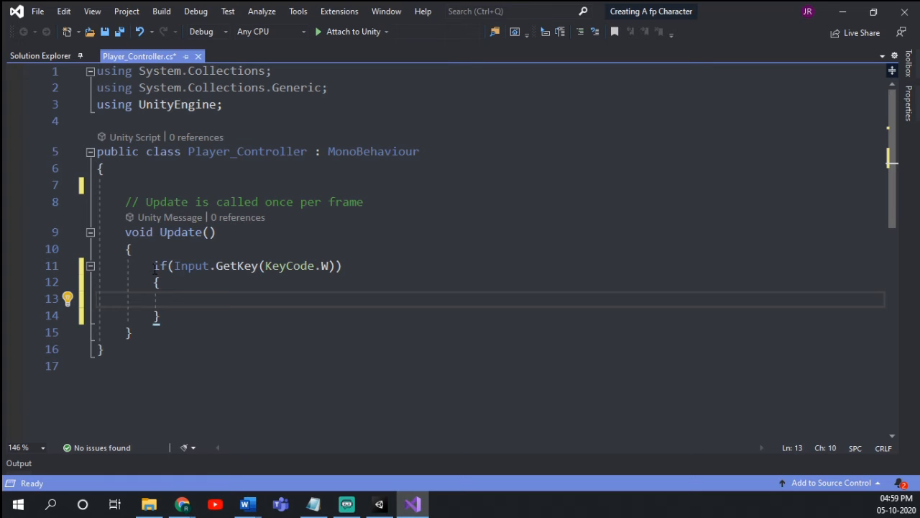
- Add a transform.Translate call inside the W-key block with 0 as its first two arguments
{"action": "key", "text": "Tab"}
{"action": "type", "text": "t"}
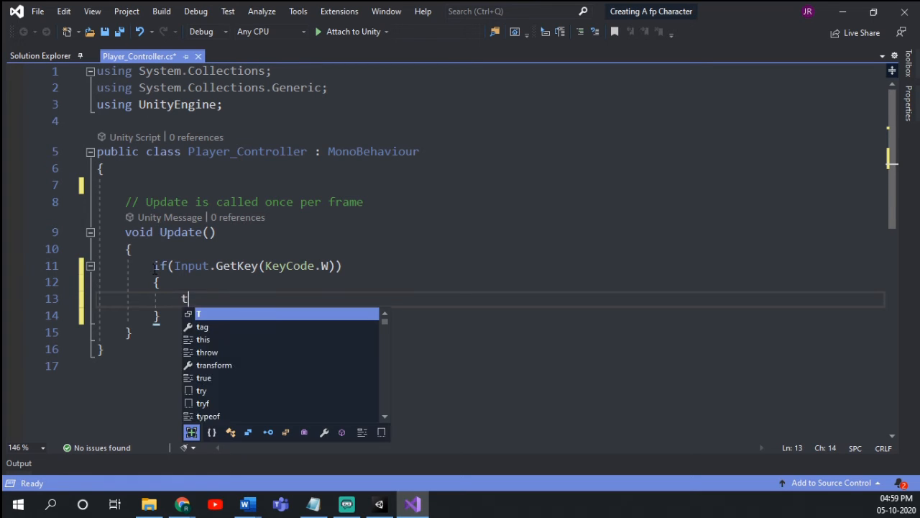
{"action": "type", "text": "ra"}
{"action": "key", "text": "Tab"}
{"action": "type", "text": ".t"}
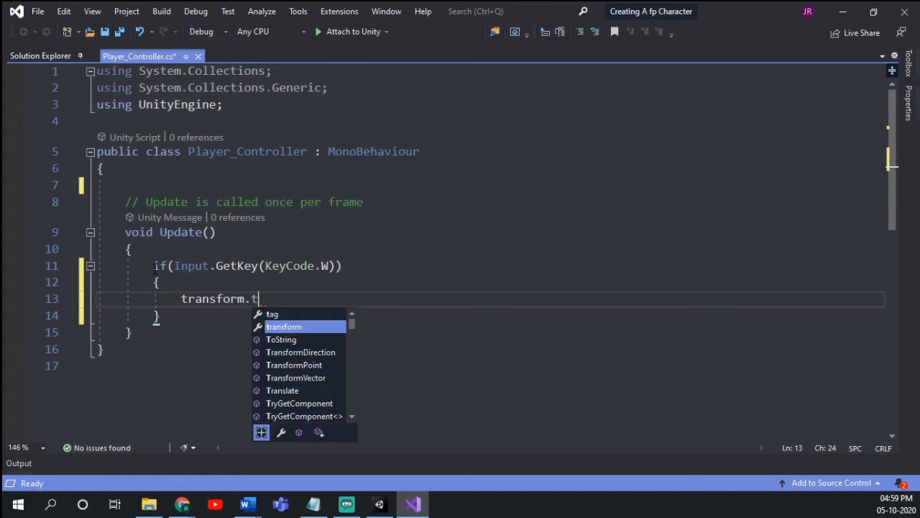
{"action": "type", "text": "ra"}
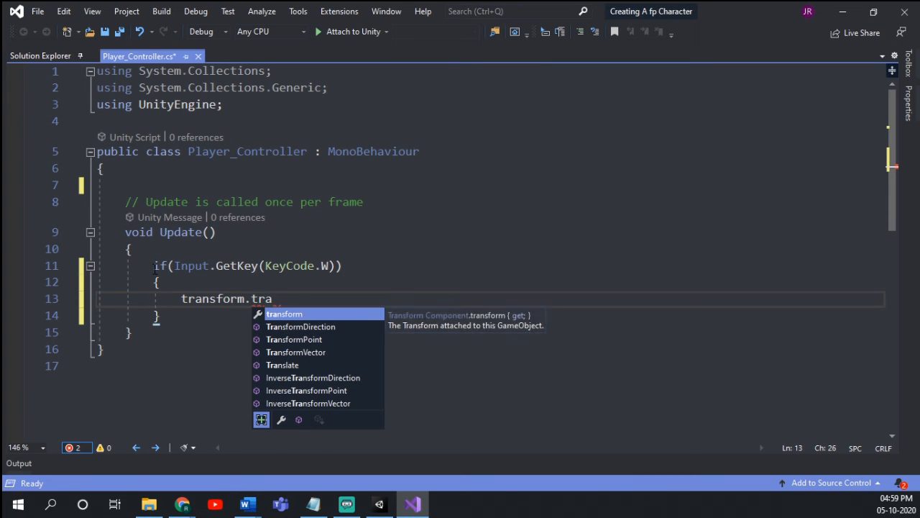
{"action": "type", "text": "ns"}
{"action": "key", "text": "Down"}
{"action": "key", "text": "Down"}
{"action": "key", "text": "Down"}
{"action": "key", "text": "Down"}
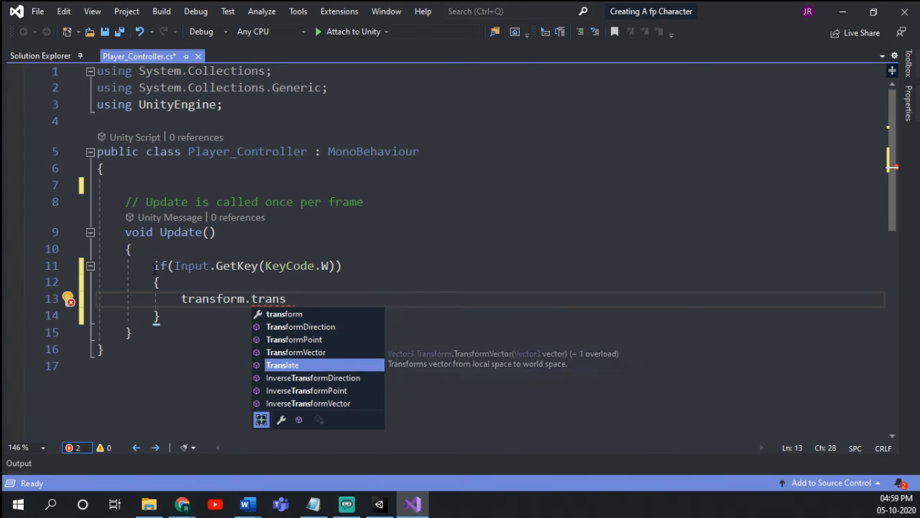
{"action": "key", "text": "Tab"}
{"action": "type", "text": "("}
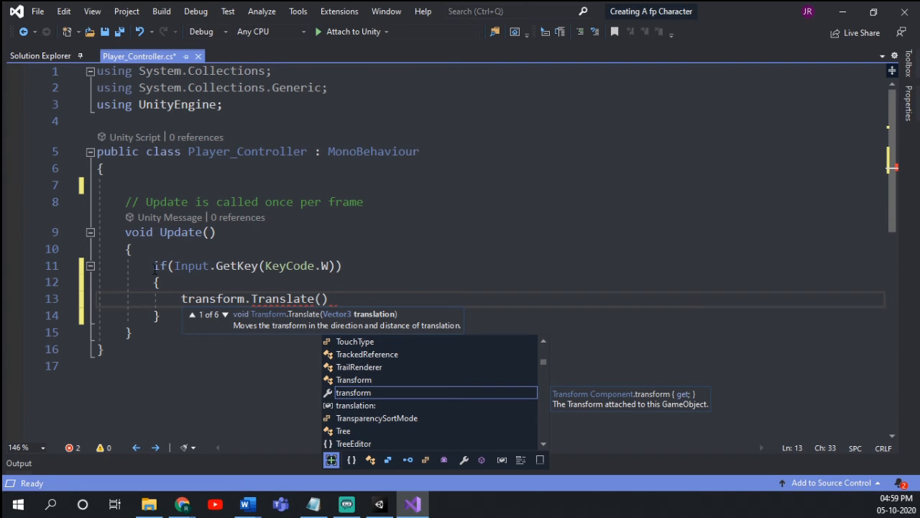
{"action": "type", "text": "0,0,"}
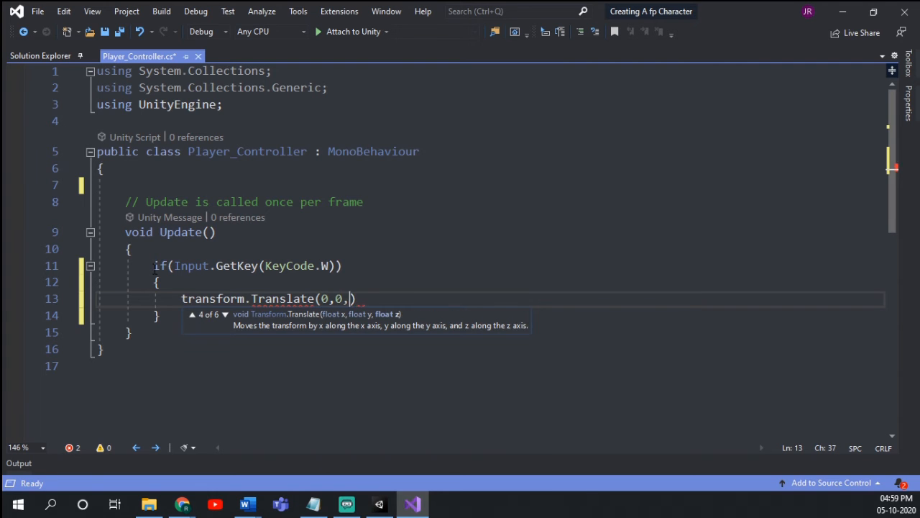
{"action": "type", "text": "20"}
{"action": "key", "text": "BackSpace"}
{"action": "key", "text": "BackSpace"}
- Declare a public float field named movementSpeed at the start of the Player_Controller class
{"action": "left_click", "coordinate": [322, 169]}
{"action": "key", "text": "Return"}
{"action": "type", "text": "public "}
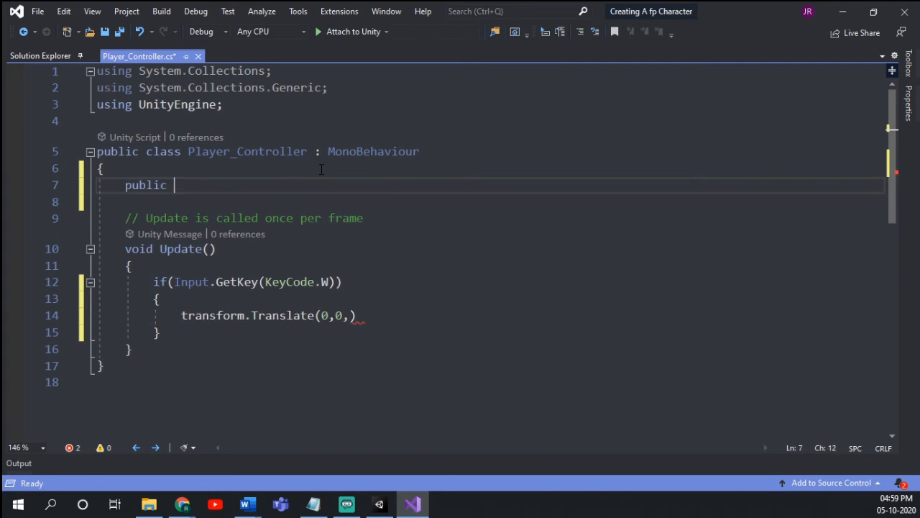
{"action": "type", "text": "float movementSpeed"}
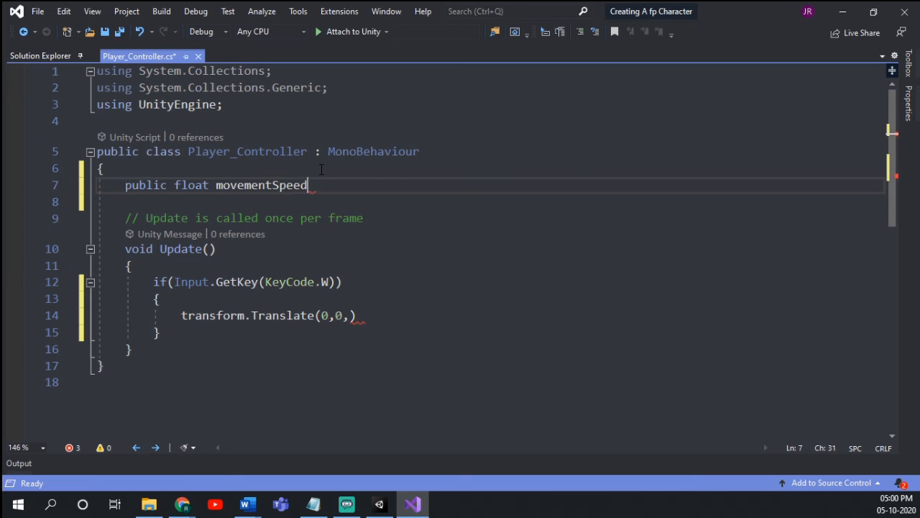
{"action": "type", "text": ";"}
- Finish the W-key Translate call with movementSpeed * Time.deltaTime as its third argument and end the statement
{"action": "left_click", "coordinate": [351, 299]}
{"action": "left_click", "coordinate": [351, 316]}
{"action": "type", "text": "movementSpeed "}
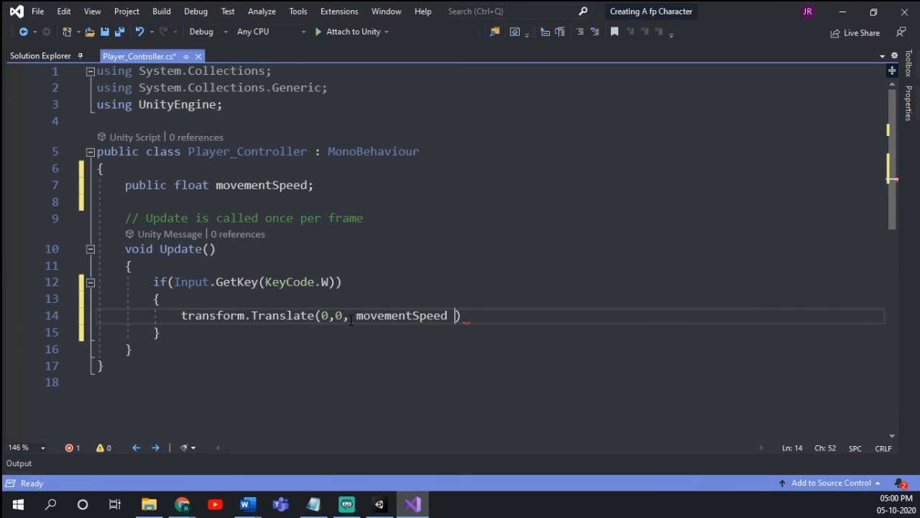
{"action": "type", "text": "* Time.deltaTime);"}
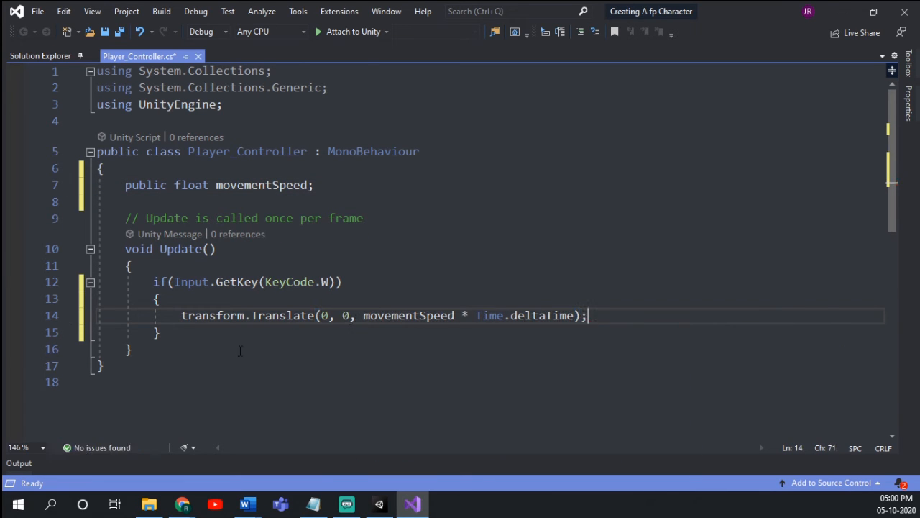
- Add an if block below the W-key block that checks Input.GetKey(KeyCode.S)
{"action": "left_click", "coordinate": [629, 331]}
{"action": "key", "text": "Down"}
{"action": "key", "text": "Return"}
{"action": "key", "text": "Return"}
{"action": "left_click", "coordinate": [321, 345]}
{"action": "left_click", "coordinate": [242, 328]}
{"action": "key", "text": "Return"}
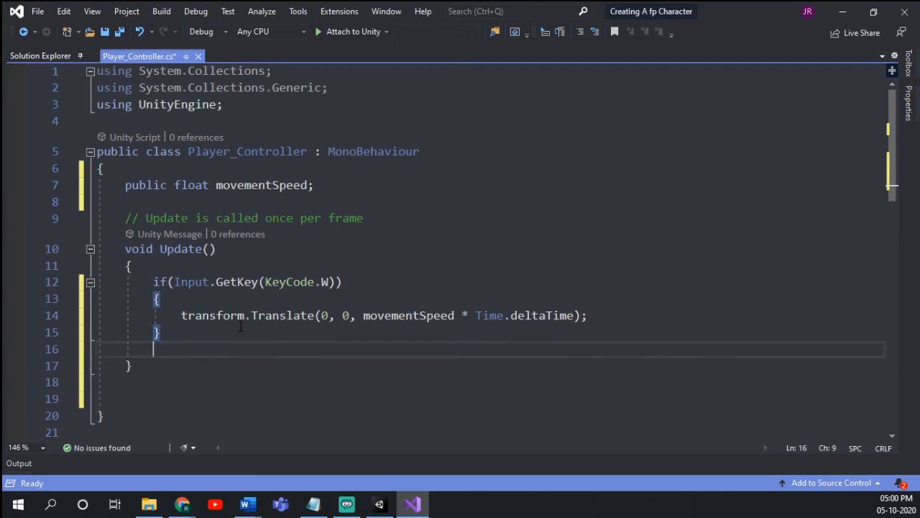
{"action": "key", "text": "Return"}
{"action": "type", "text": "if(Input.GetKey"}
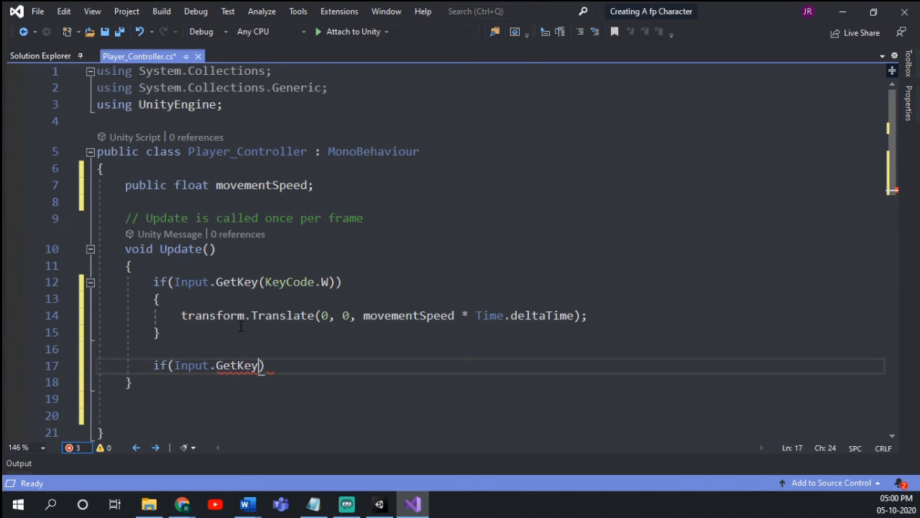
{"action": "type", "text": "(KeyCode.S"}
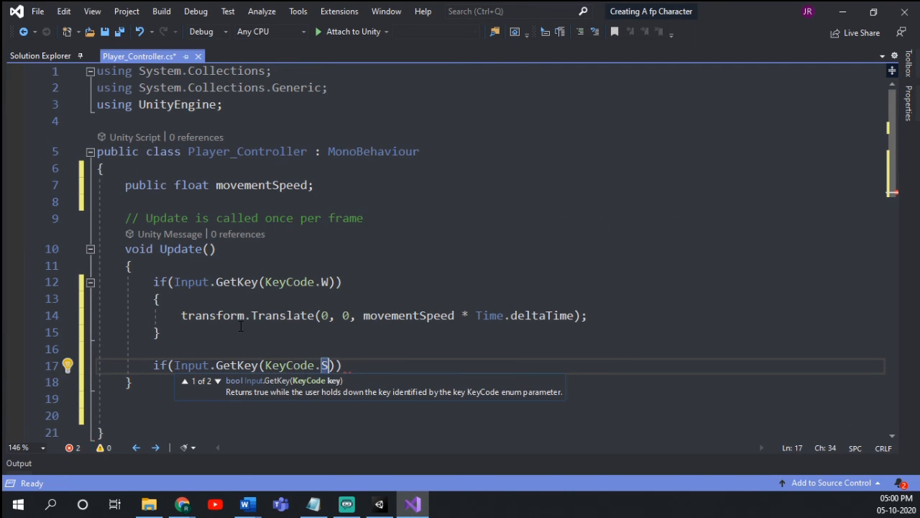
{"action": "type", "text": ")){"}
{"action": "key", "text": "Return"}
- Copy the W-key Translate line into the S-key block and change its third argument to use -movementSpeed
{"action": "triple_click", "coordinate": [387, 315]}
{"action": "right_click", "coordinate": [386, 314]}
{"action": "left_click", "coordinate": [431, 408]}
{"action": "left_click", "coordinate": [227, 394]}
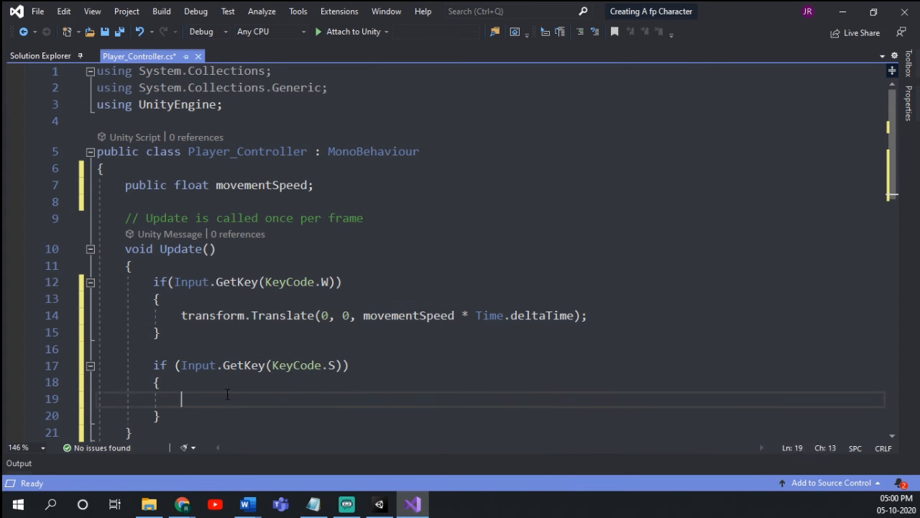
{"action": "key", "text": "ctrl+v"}
{"action": "left_click", "coordinate": [364, 399]}
{"action": "type", "text": "-"}
- Turn the S-key if statement into an else if
{"action": "scroll", "coordinate": [212, 327], "scroll_direction": "down", "scroll_amount": 2}
{"action": "left_click", "coordinate": [211, 327]}
{"action": "key", "text": "Return"}
{"action": "key", "text": "Return"}
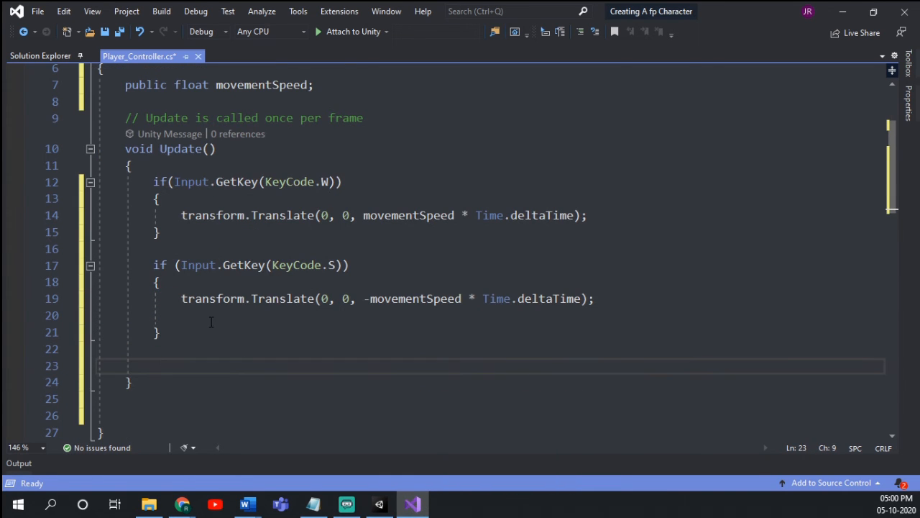
{"action": "left_click", "coordinate": [152, 265]}
{"action": "type", "text": "else"}
- Add an if block below the S-key block that checks Input.GetKey(KeyCode.A)
{"action": "left_click", "coordinate": [182, 332]}
{"action": "key", "text": "Return"}
{"action": "key", "text": "Return"}
{"action": "type", "text": "if"}
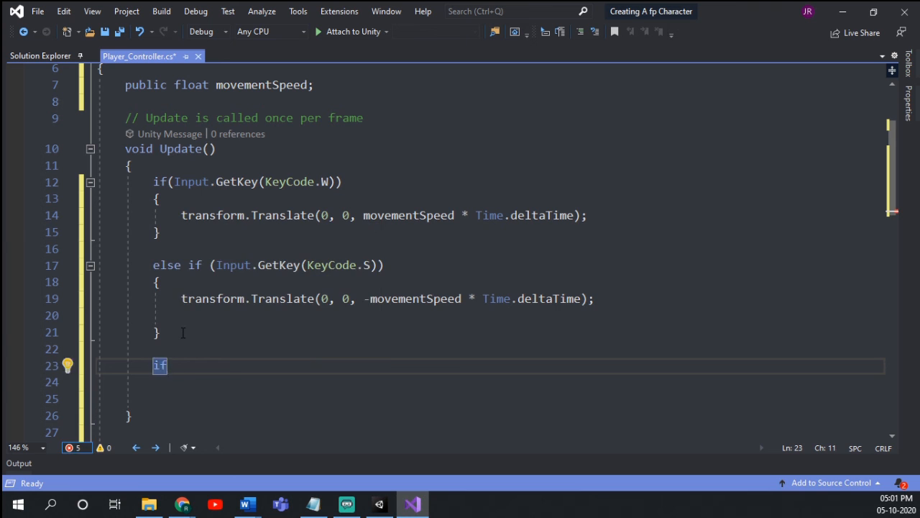
{"action": "type", "text": "(Input.GetKey(keyc"}
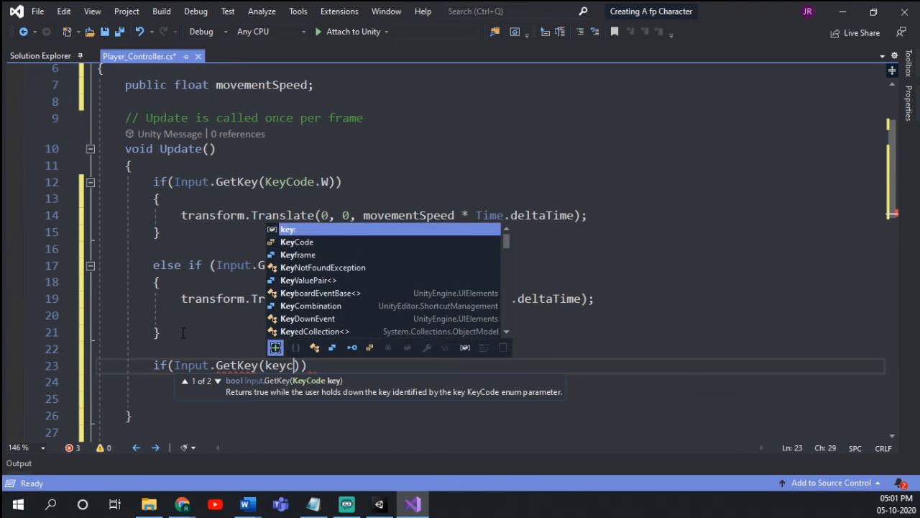
{"action": "type", "text": "ode.A))"}
{"action": "key", "text": "Return"}
{"action": "type", "text": "{"}
{"action": "key", "text": "Return"}
- Write transform.Translate(movementSpeed * Time.deltaTime, 0, 0); in the A-key block and copy that line
{"action": "type", "text": "trans"}
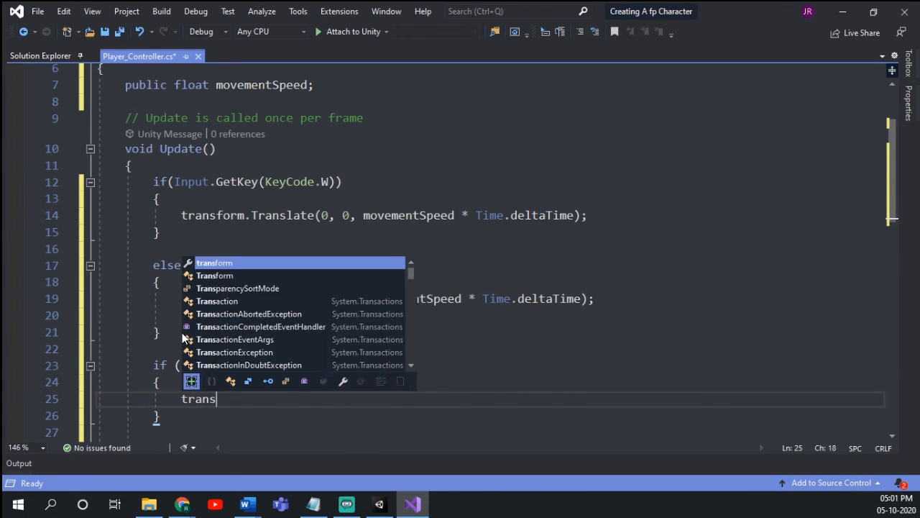
{"action": "type", "text": "form.Translate("}
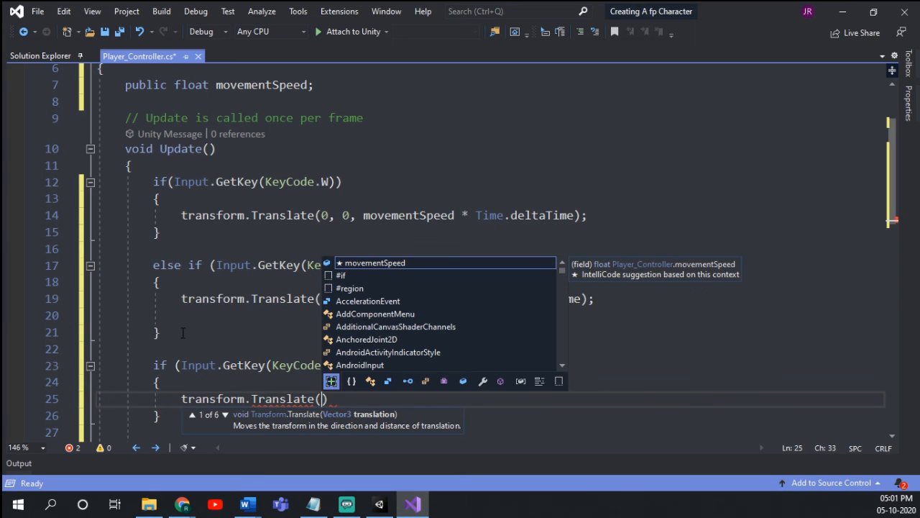
{"action": "type", "text": "movementSpeed * Time.deltaTime"}
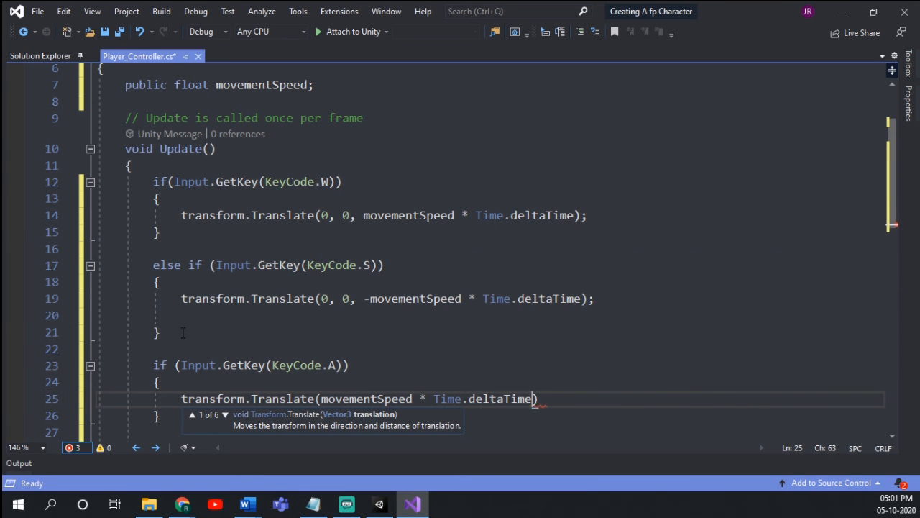
{"action": "type", "text": ", 0, 0);"}
{"action": "key", "text": "shift+Home"}
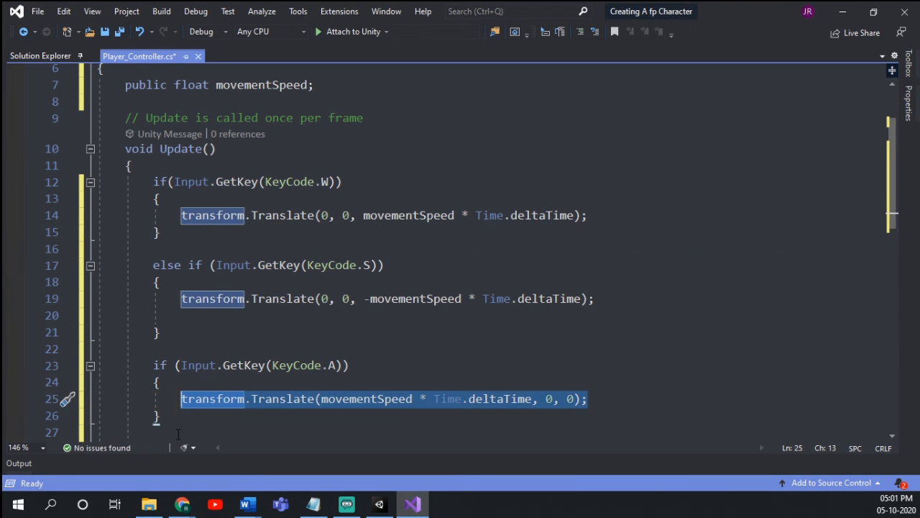
- Begin another if statement below the A-key block and negate movementSpeed in the A-key Translate call
{"action": "left_click", "coordinate": [178, 434]}
{"action": "key", "text": "Return"}
{"action": "type", "text": "if"}
{"action": "left_click", "coordinate": [321, 383]}
{"action": "type", "text": "-"}
- Complete the last if with Input.GetKey(KeyCode.D) and paste the copied Translate line with positive movementSpeed into its body
{"action": "left_click", "coordinate": [226, 433]}
{"action": "type", "text": "(in"}
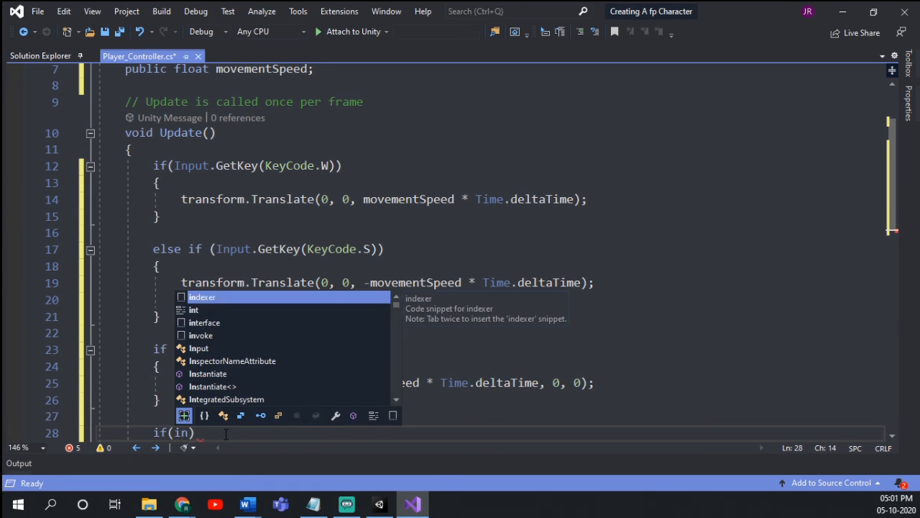
{"action": "type", "text": "put.GetKey(KeyCode."}
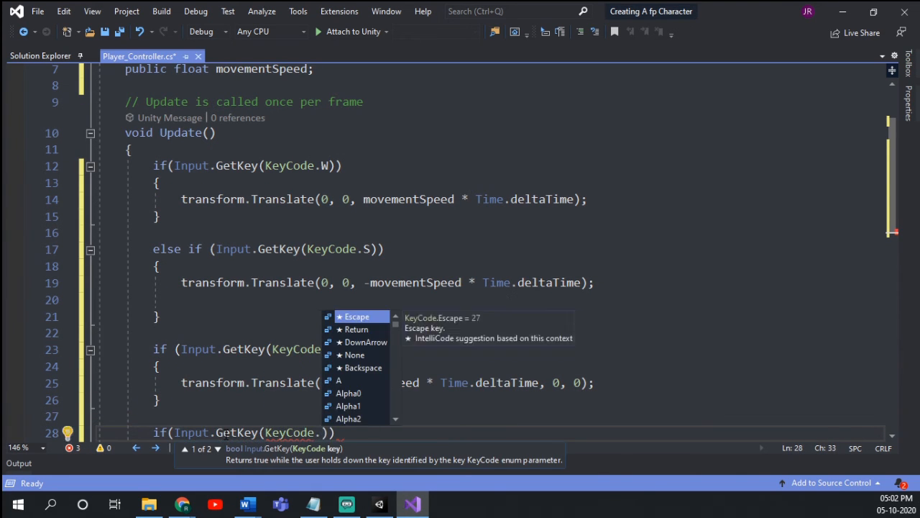
{"action": "type", "text": "D"}
{"action": "key", "text": "End"}
{"action": "key", "text": "Return"}
{"action": "type", "text": "{"}
{"action": "key", "text": "Return"}
{"action": "scroll", "coordinate": [226, 433], "scroll_direction": "down", "scroll_amount": 4}
{"action": "key", "text": "ctrl+v"}
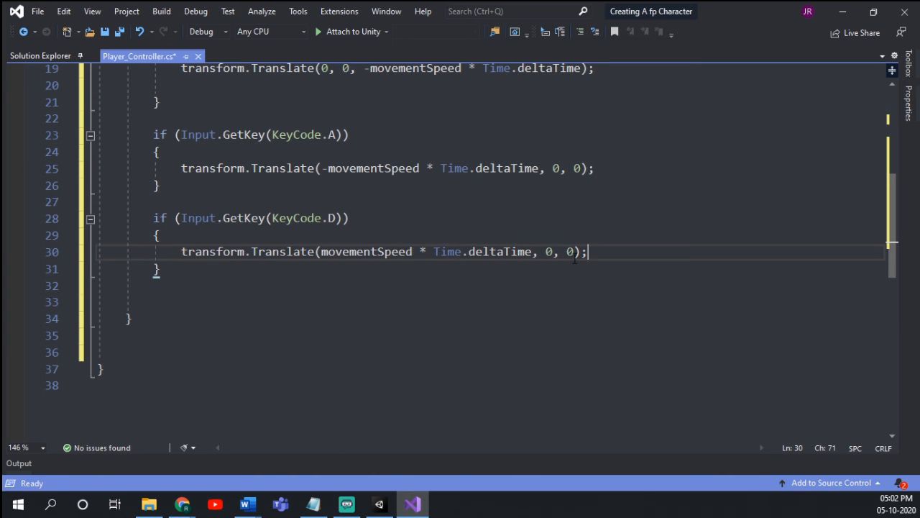
- Save the Player_Controller script and switch to Unity
{"action": "scroll", "coordinate": [575, 260], "scroll_direction": "up", "scroll_amount": 4}
{"action": "scroll", "coordinate": [577, 267], "scroll_direction": "down", "scroll_amount": 5}
{"action": "scroll", "coordinate": [578, 268], "scroll_direction": "up", "scroll_amount": 4}
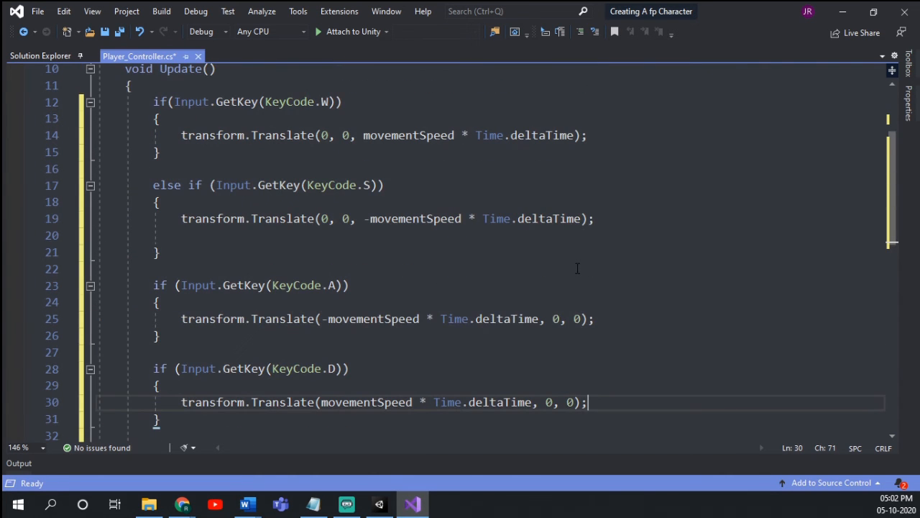
{"action": "left_click", "coordinate": [120, 33]}
{"action": "left_click", "coordinate": [381, 507]}
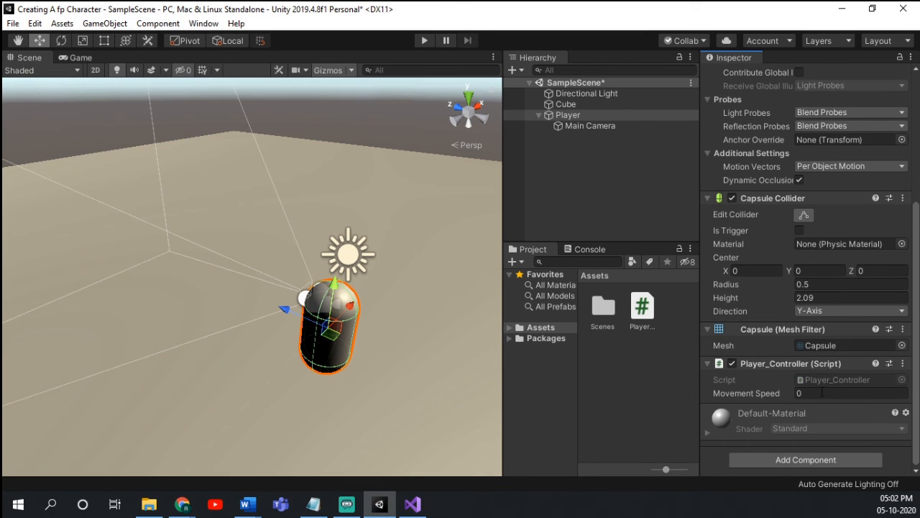
- Set the Movement Speed of the Player's Player_Controller script to 20
{"action": "left_click", "coordinate": [817, 392]}
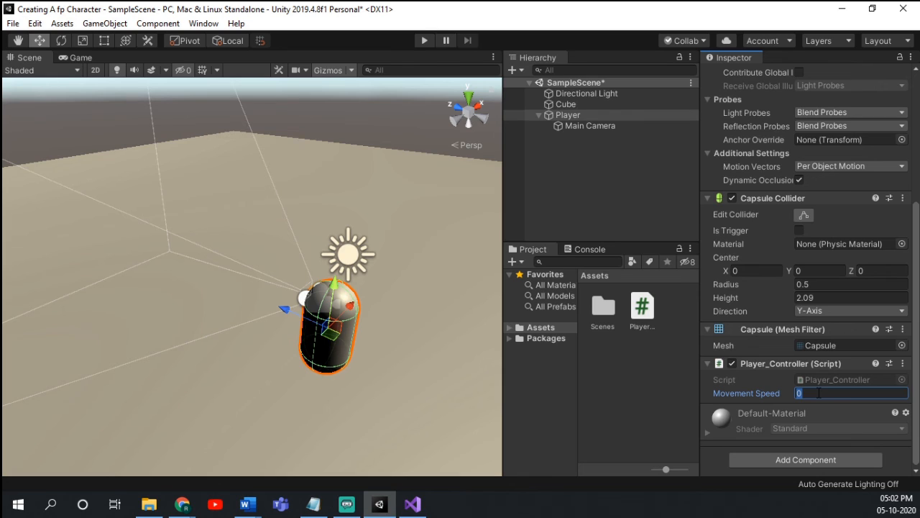
{"action": "type", "text": "20"}
- Play-test the scene by moving the Player forward, backward, left and right with WASD, and exit play mode
{"action": "left_click", "coordinate": [428, 42]}
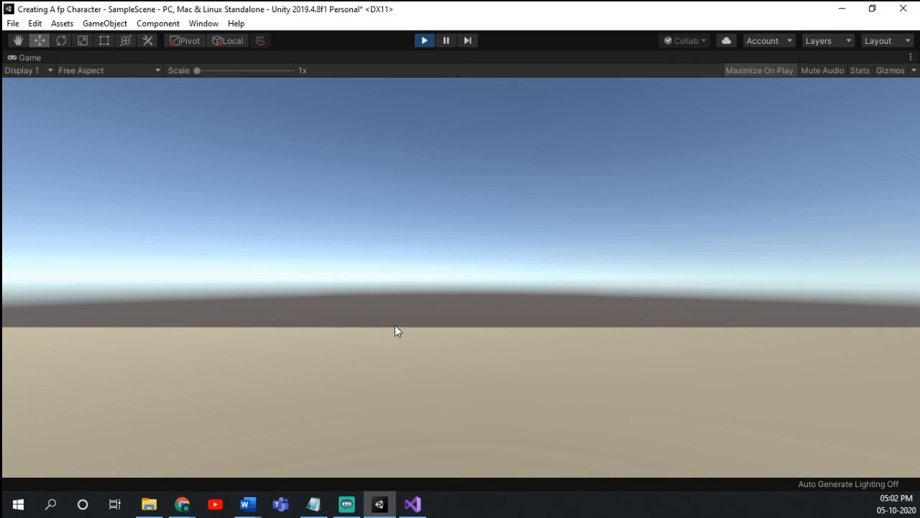
{"action": "key", "text": "a"}
{"action": "key", "text": "d"}
{"action": "key", "text": "s"}
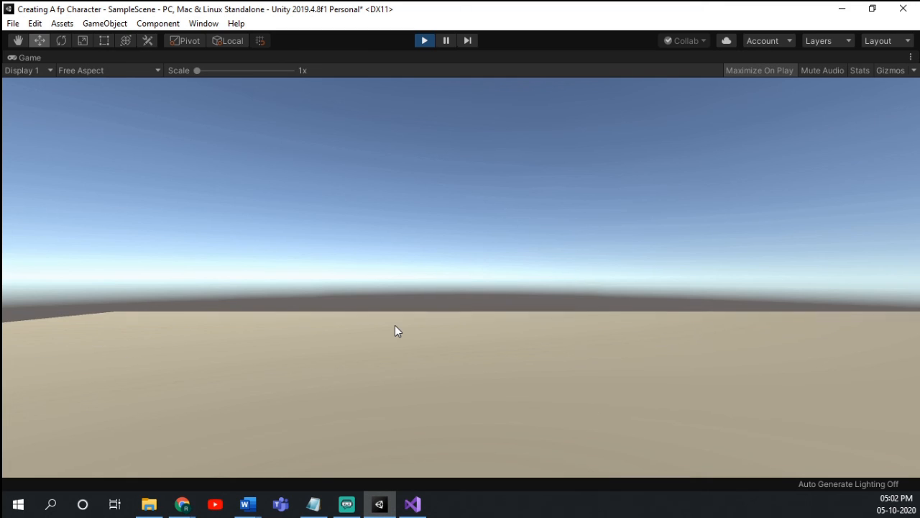
{"action": "key", "text": "w"}
{"action": "key", "text": "a"}
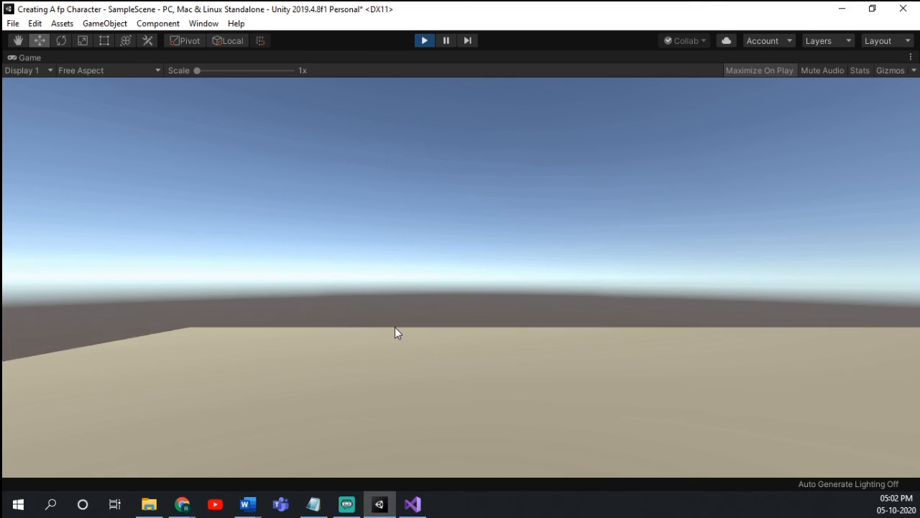
{"action": "key", "text": "w"}
{"action": "key", "text": "s"}
{"action": "key", "text": "d"}
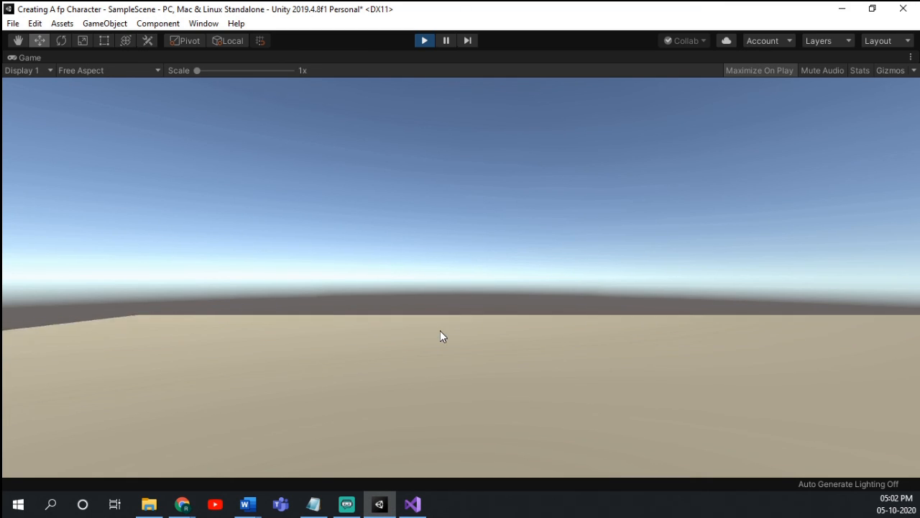
{"action": "key", "text": "a"}
{"action": "key", "text": "w"}
{"action": "key", "text": "d"}
{"action": "key", "text": "s"}
{"action": "key", "text": "w"}
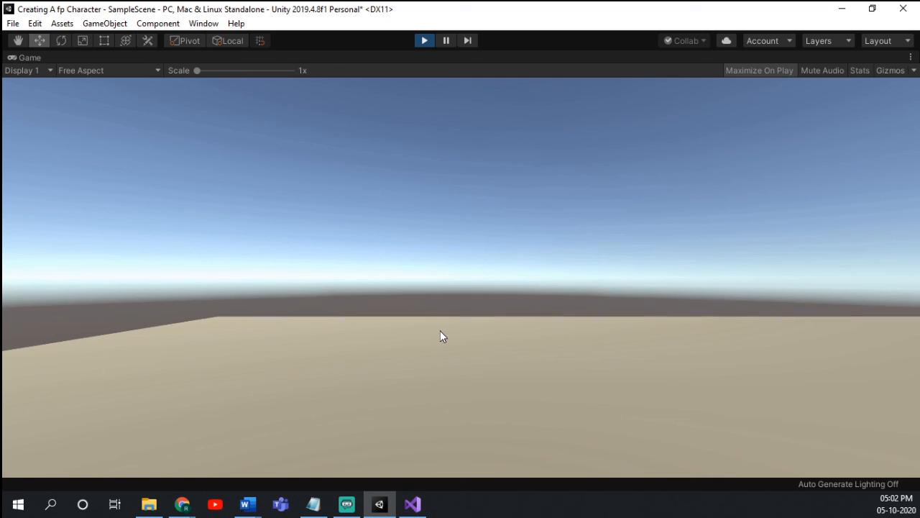
{"action": "key", "text": "s"}
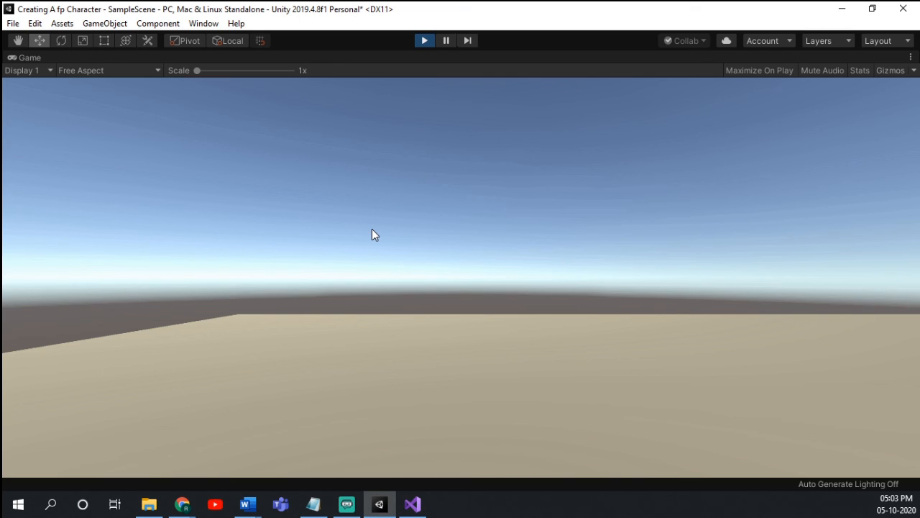
{"action": "left_click", "coordinate": [424, 41]}
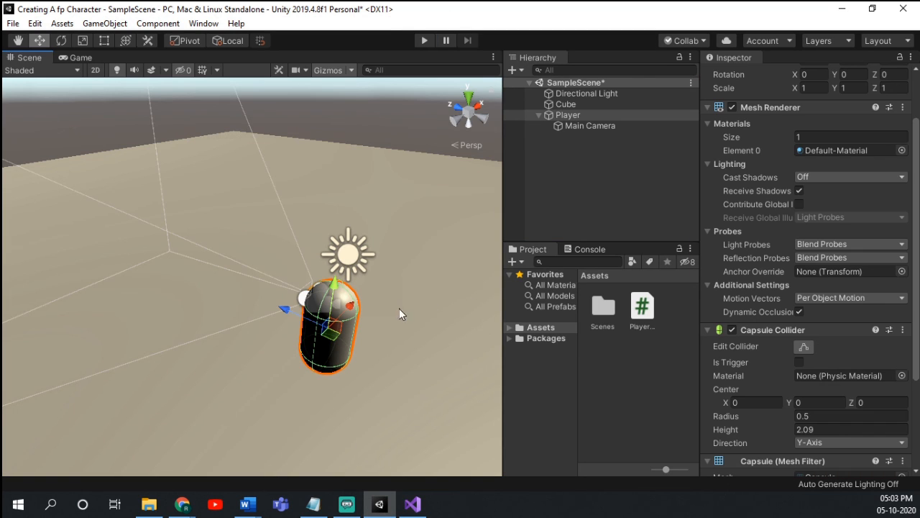